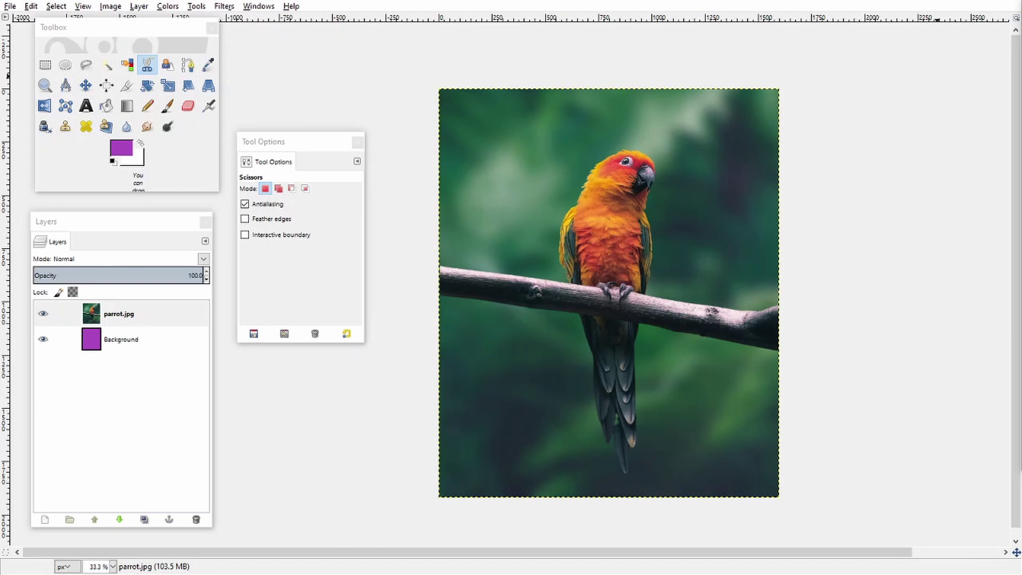
# Step: Choose the Fuzzy Select tool with U and bring the Layers panel into focus
pyautogui.press('u')
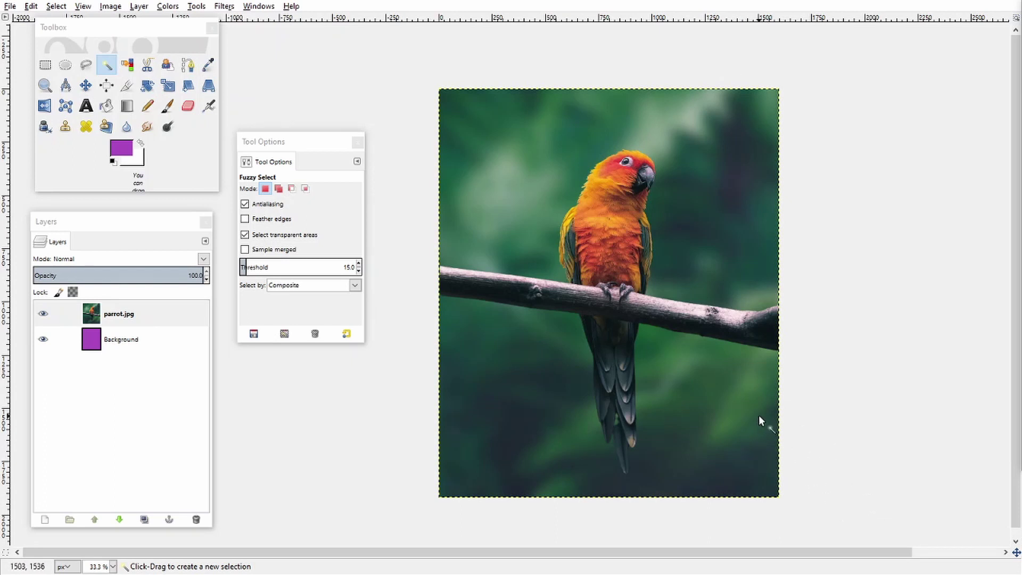
pyautogui.moveTo(123, 230); pyautogui.dragTo(125, 226)
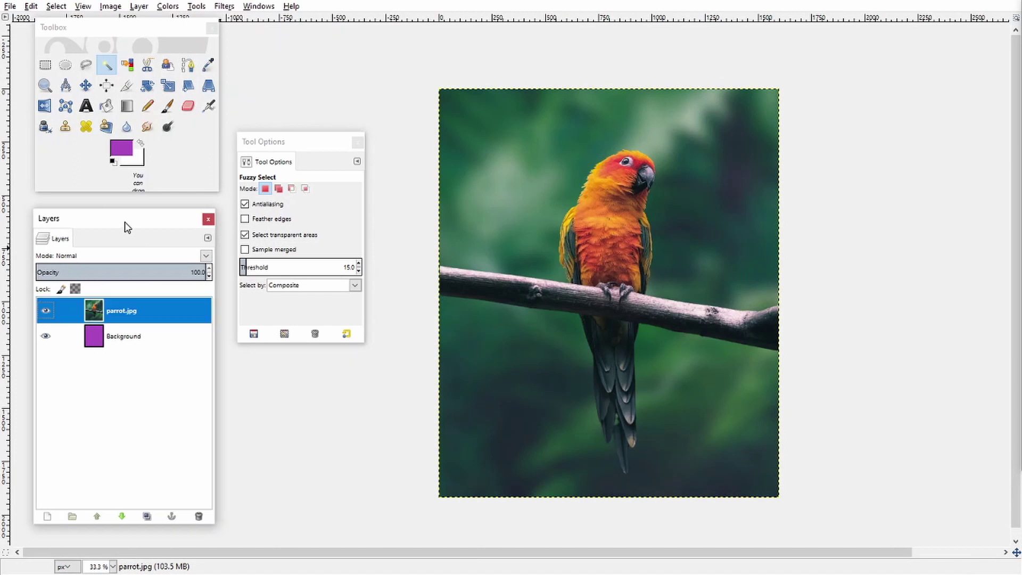
# Step: Add an alpha channel to the parrot.jpg layer from its right-click menu
pyautogui.rightClick(128, 313)
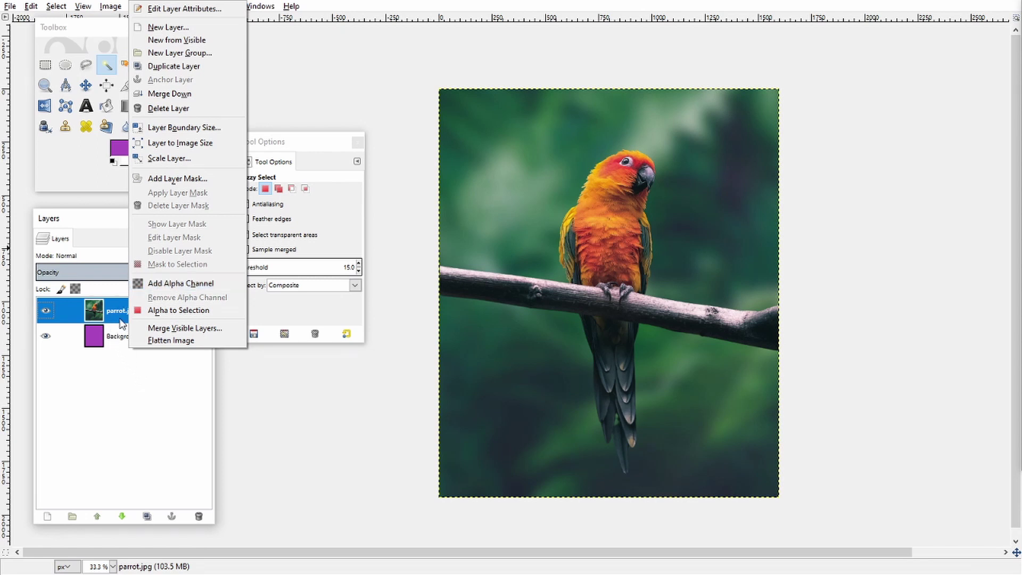
pyautogui.click(166, 288)
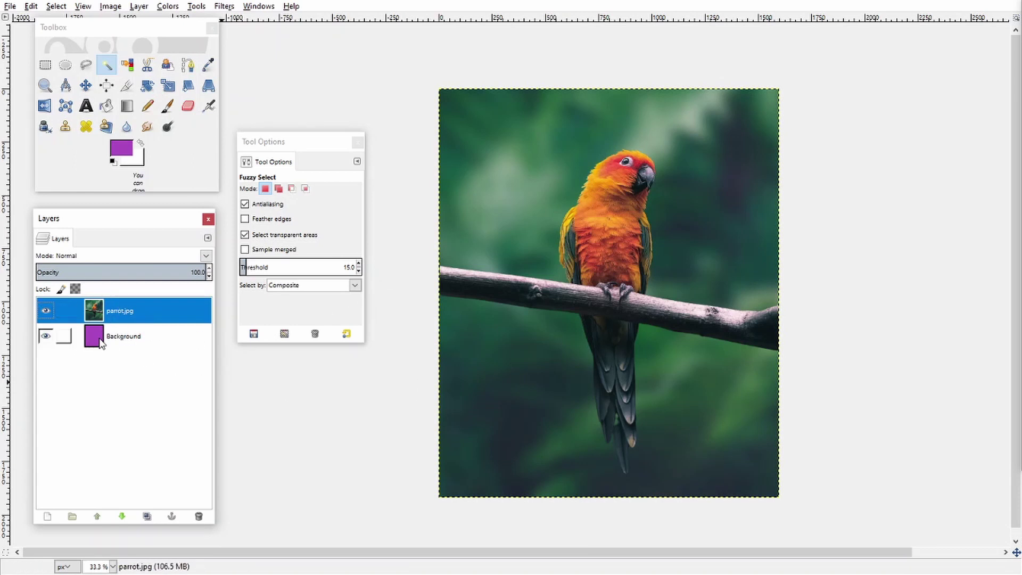
pyautogui.click(45, 65)
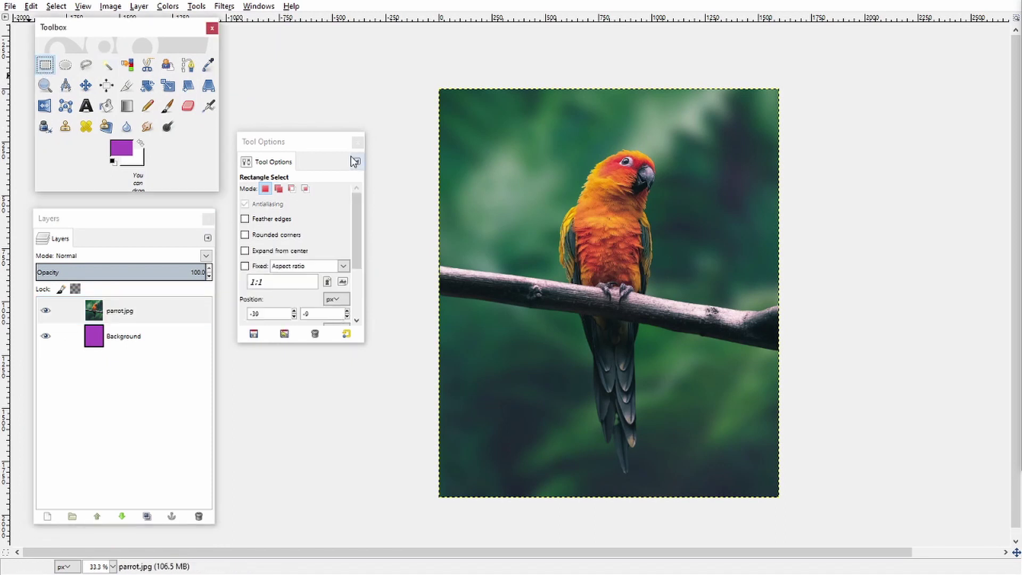
pyautogui.moveTo(423, 77); pyautogui.dragTo(523, 209)
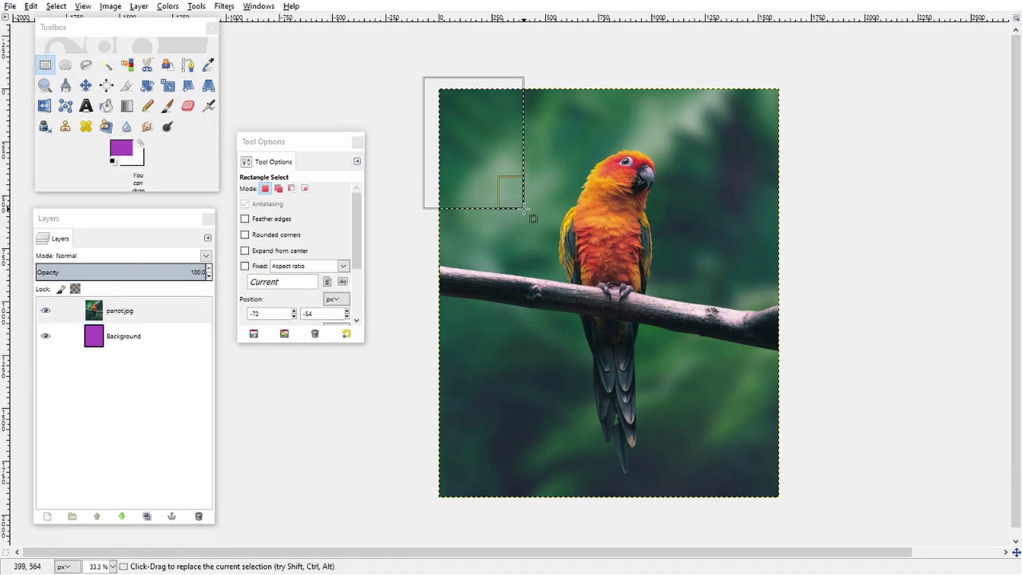
pyautogui.press('Delete')
pyautogui.hotkey('ctrl', 'shift', 'a')
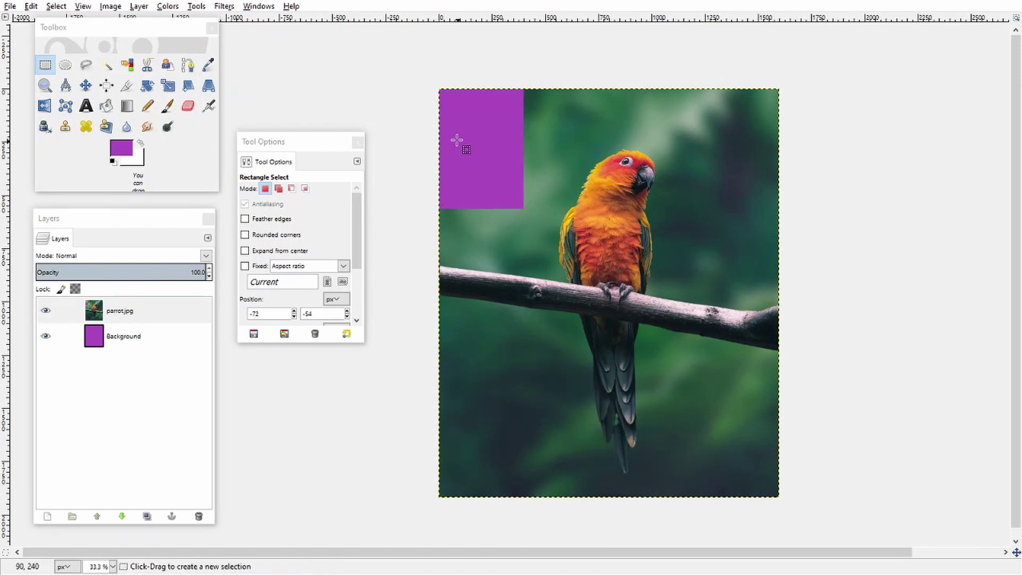
pyautogui.keyDown('alt'); pyautogui.click(93, 310); pyautogui.keyUp('alt')
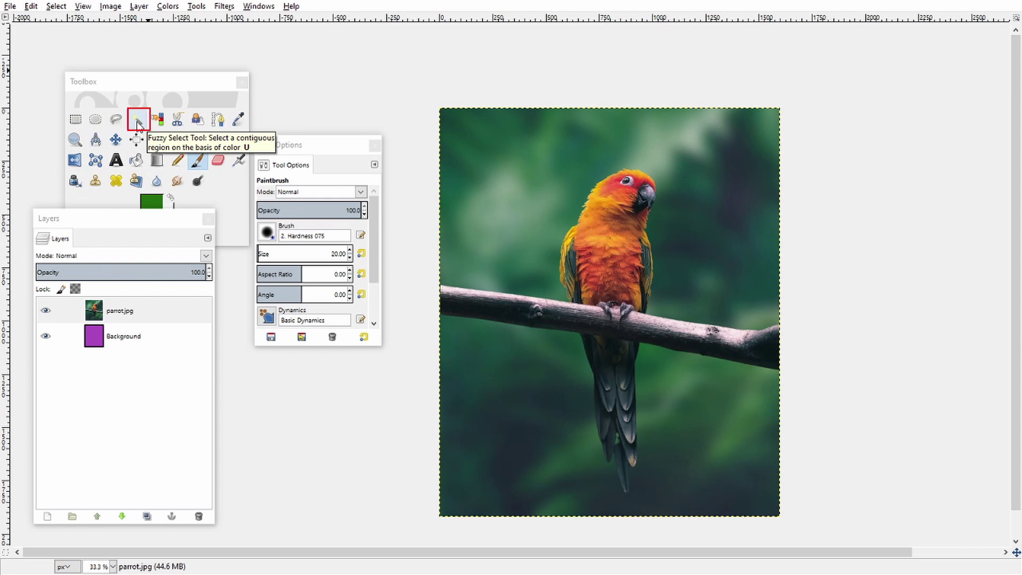
# Step: Fuzzy-select the green above the parrot, then Shift-add the top-right, left and below-branch areas
pyautogui.click(138, 121)
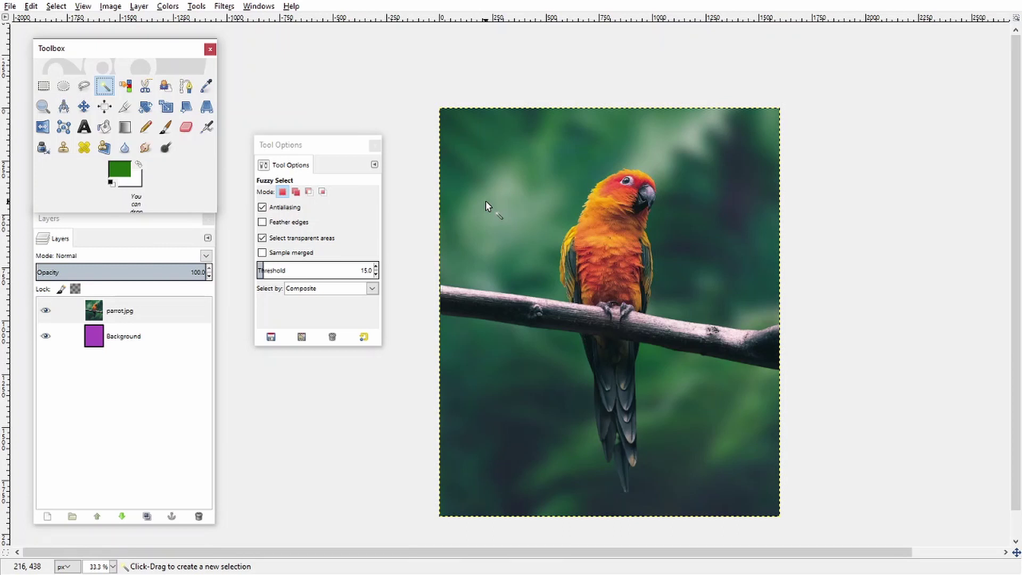
pyautogui.click(483, 161)
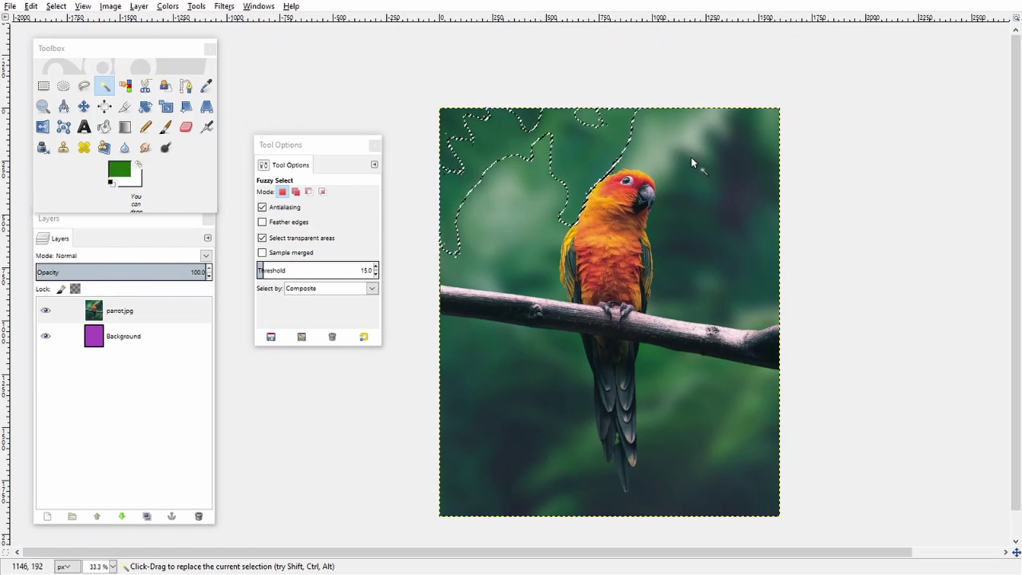
pyautogui.press('shift')
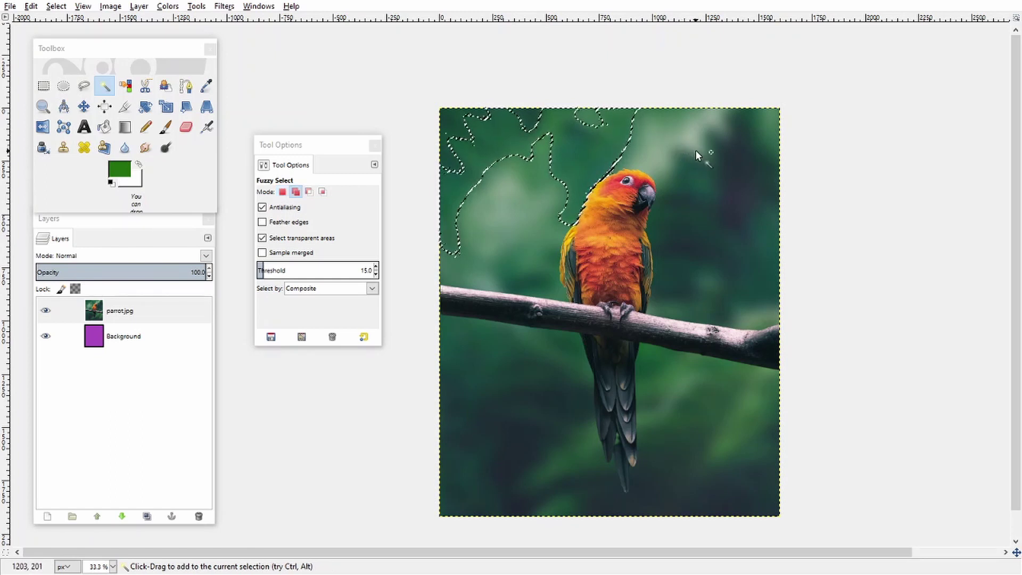
pyautogui.keyDown('shift'); pyautogui.click(696, 153); pyautogui.keyUp('shift')
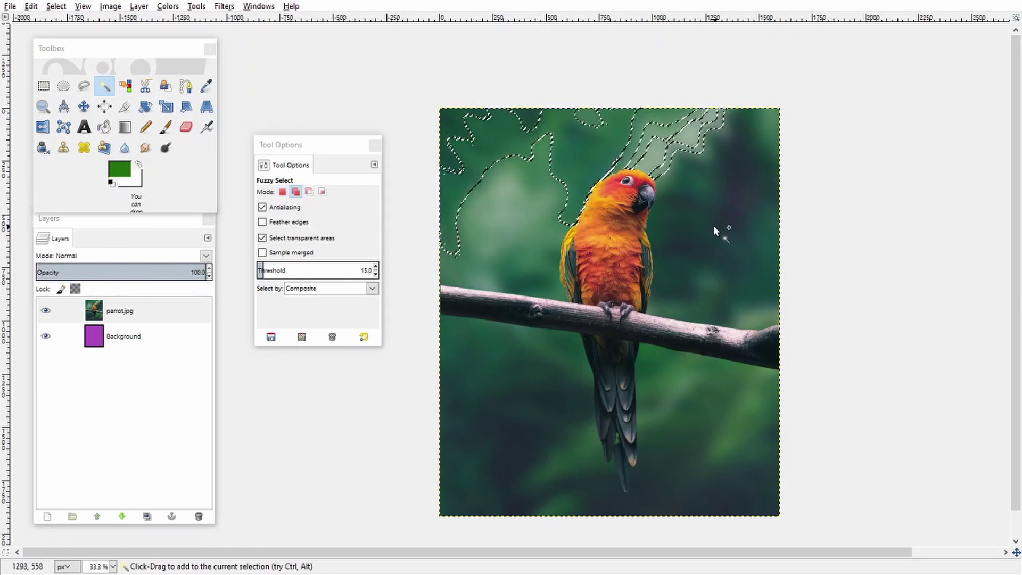
pyautogui.keyDown('shift'); pyautogui.click(513, 238); pyautogui.keyUp('shift')
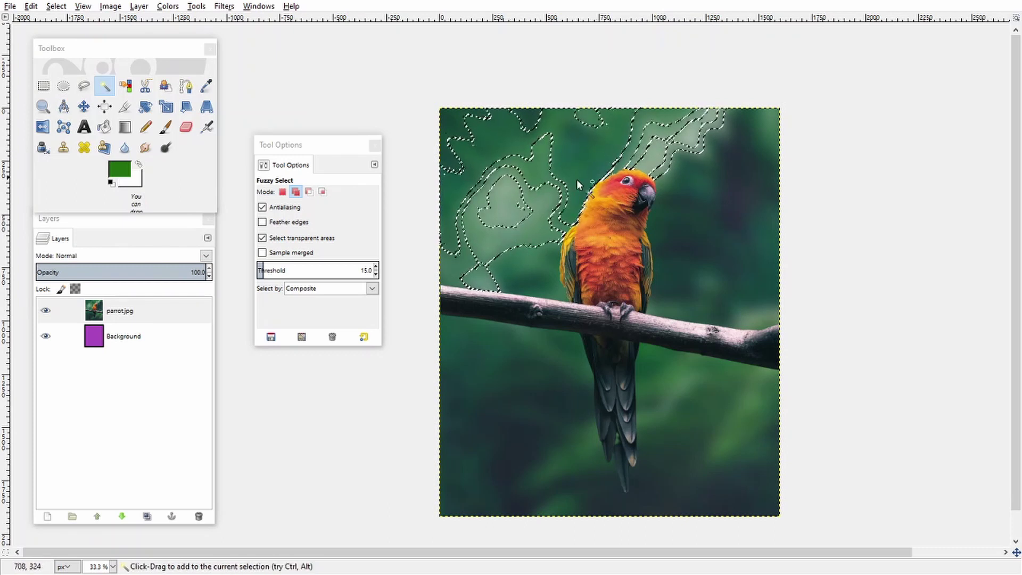
pyautogui.keyDown('shift'); pyautogui.click(576, 151); pyautogui.keyUp('shift')
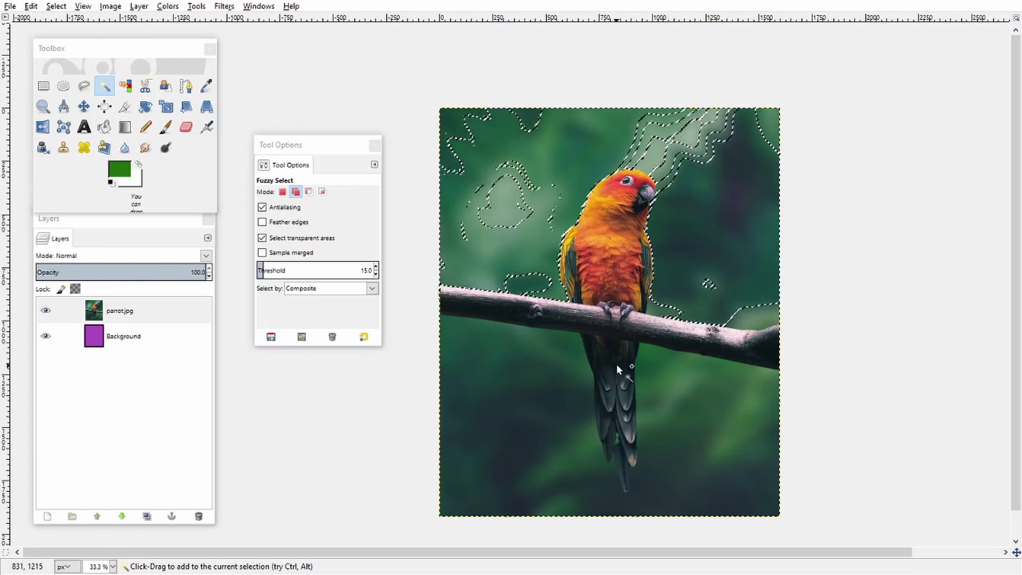
pyautogui.keyDown('shift'); pyautogui.click(509, 394); pyautogui.keyUp('shift')
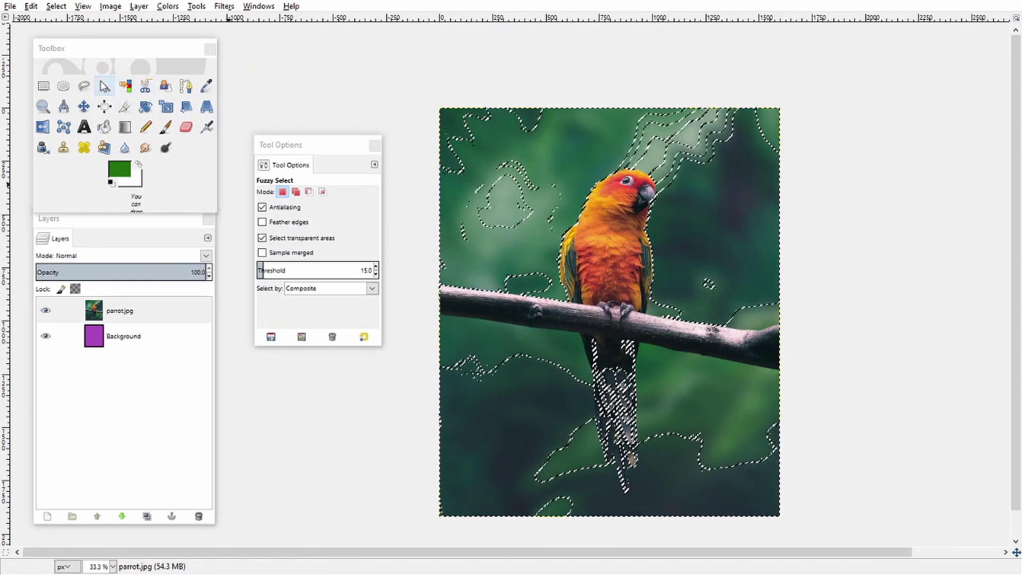
# Step: Subtract the parrot's tail from the selection with a Ctrl-drawn Free Select lasso
pyautogui.moveTo(112, 53); pyautogui.dragTo(179, 57)
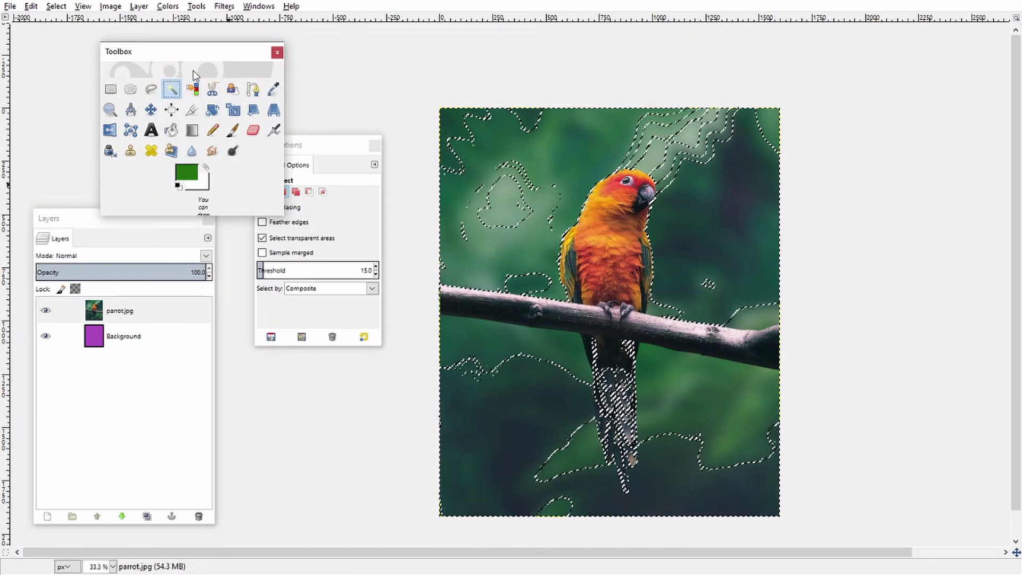
pyautogui.click(152, 90)
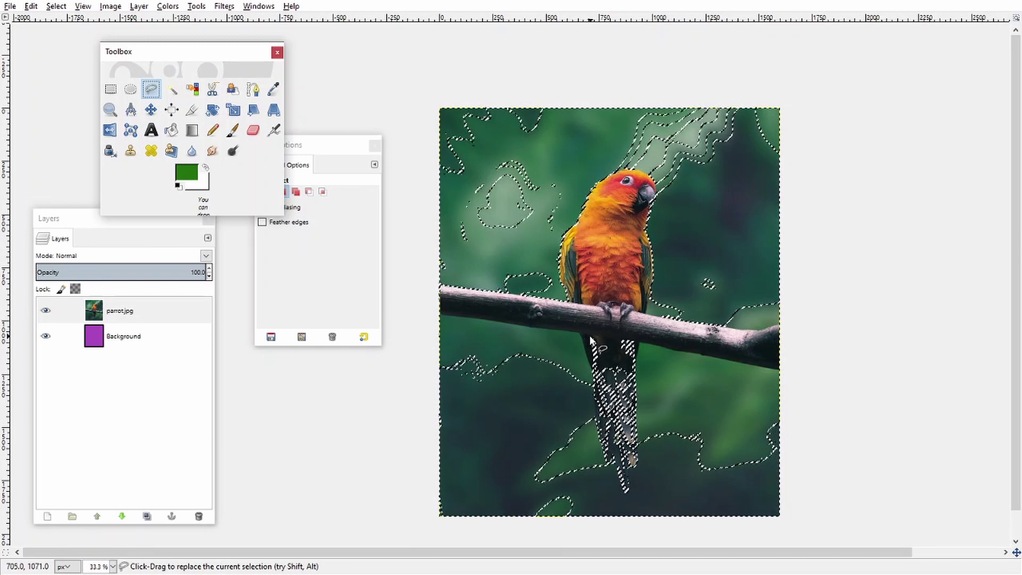
pyautogui.moveTo(585, 340); pyautogui.dragTo(574, 350)
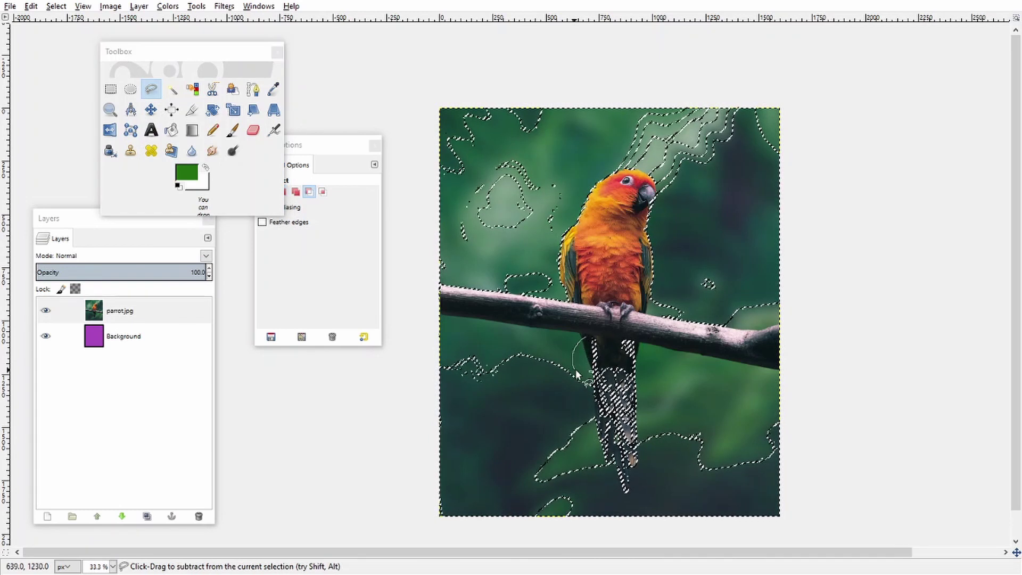
pyautogui.moveTo(624, 495); pyautogui.dragTo(649, 494)
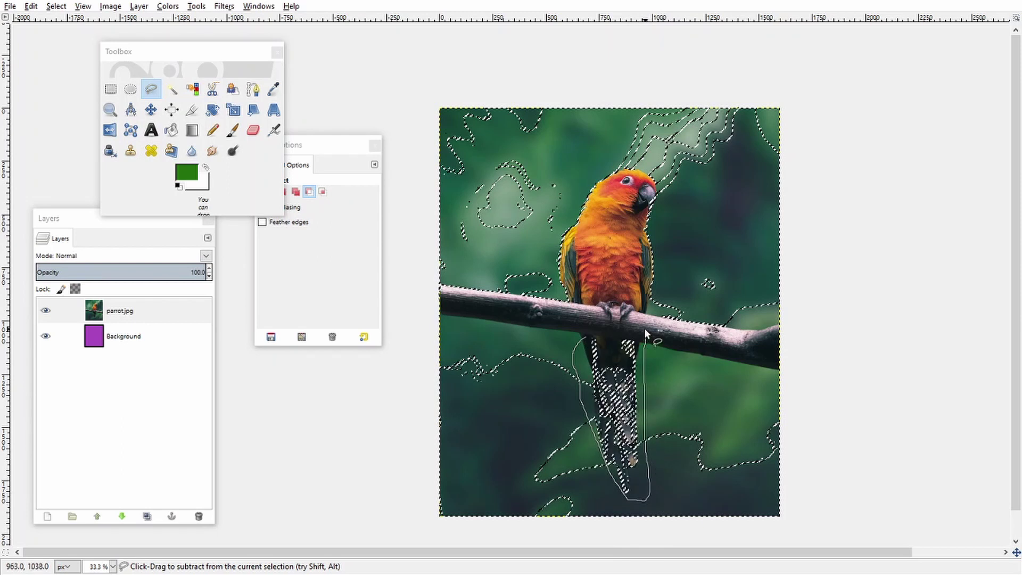
pyautogui.moveTo(610, 311); pyautogui.dragTo(584, 335)
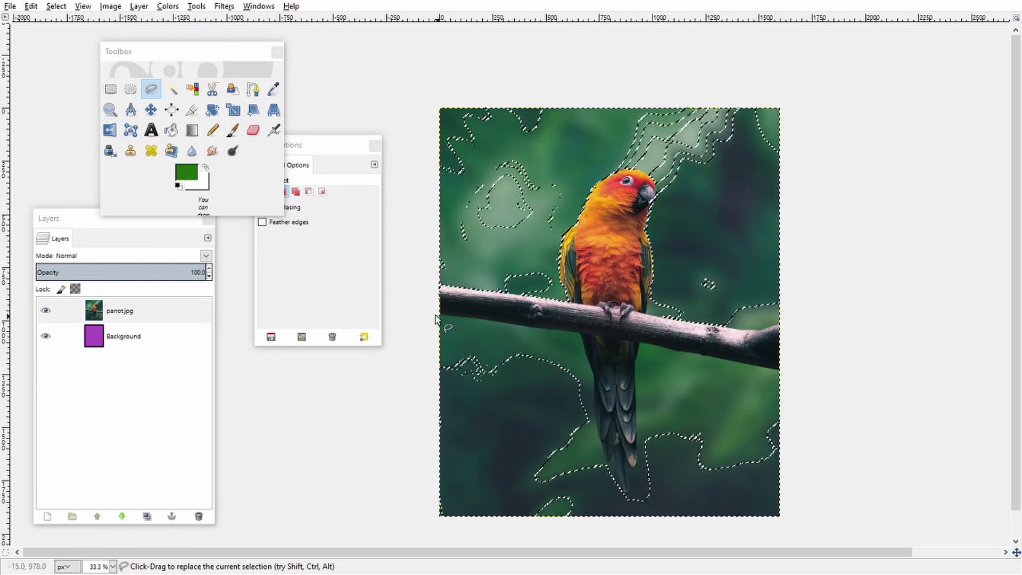
# Step: Shift-add freehand green areas below the branch on the left and right sides
pyautogui.press('shift')
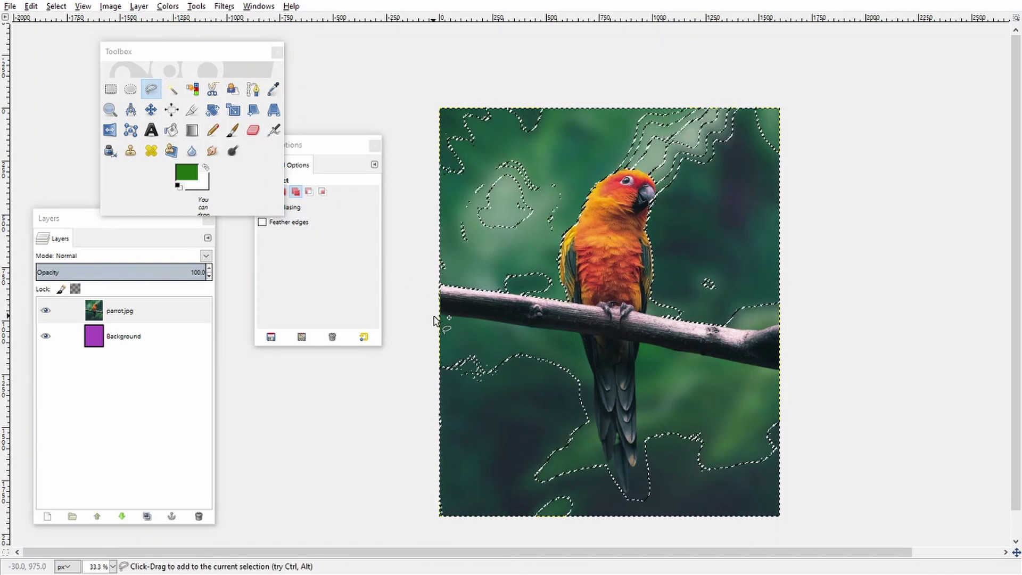
pyautogui.moveTo(434, 319); pyautogui.dragTo(471, 331)
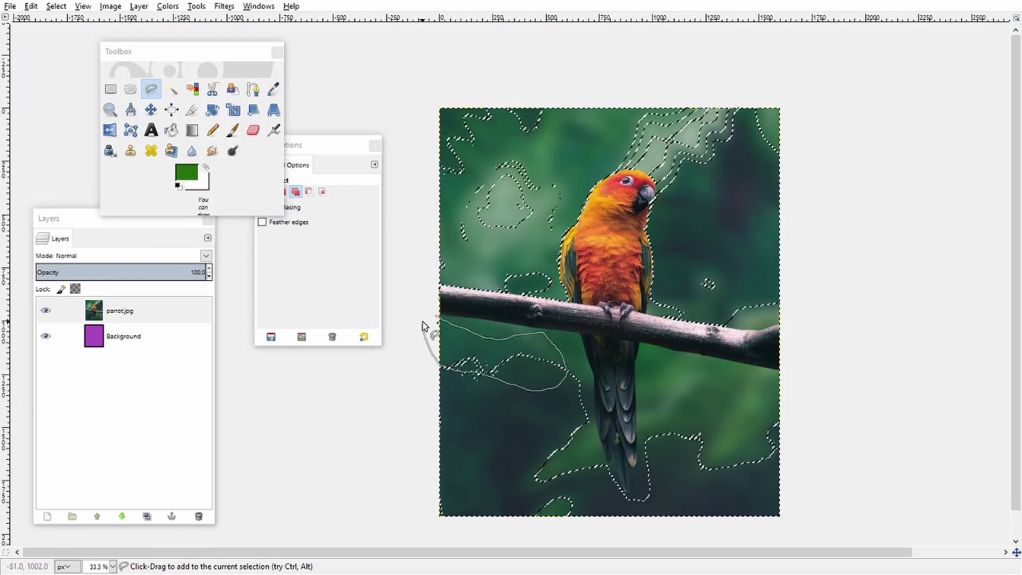
pyautogui.moveTo(425, 325); pyautogui.dragTo(436, 317)
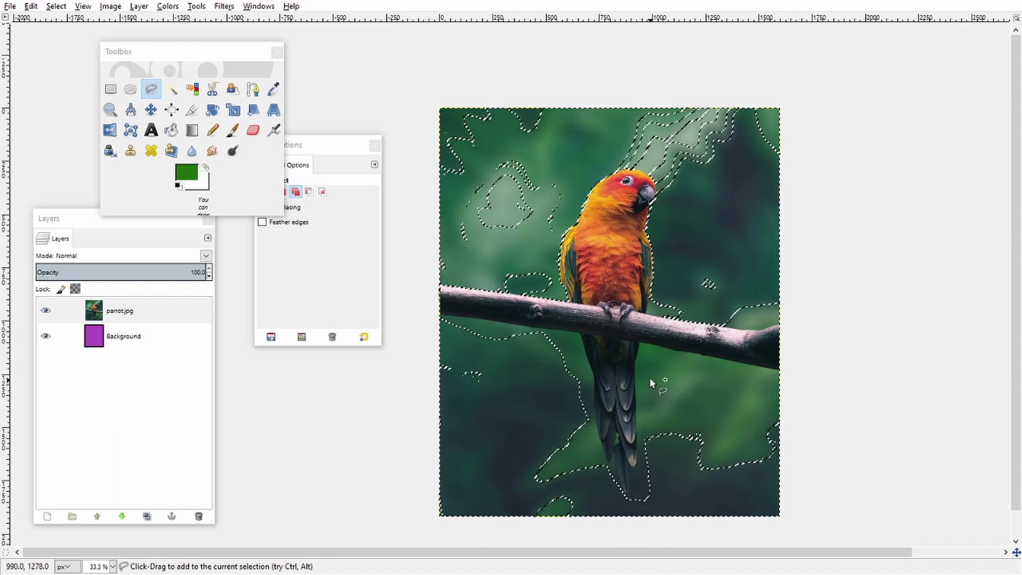
pyautogui.moveTo(642, 347); pyautogui.dragTo(643, 365)
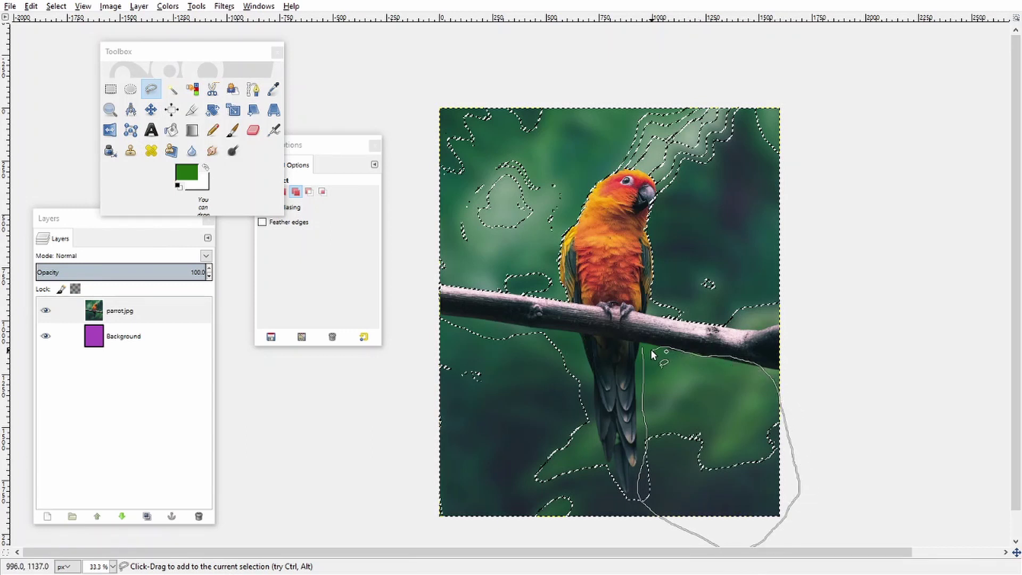
pyautogui.moveTo(646, 347); pyautogui.dragTo(642, 347)
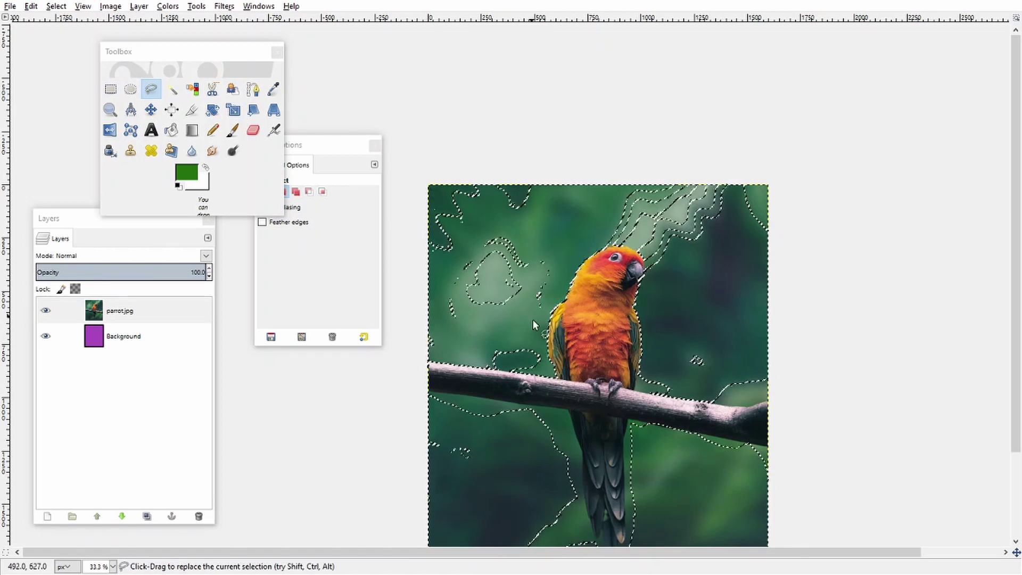
# Step: Add the upper-left block and a patch right of the parrot, plus the background left of the tail
pyautogui.click(111, 89)
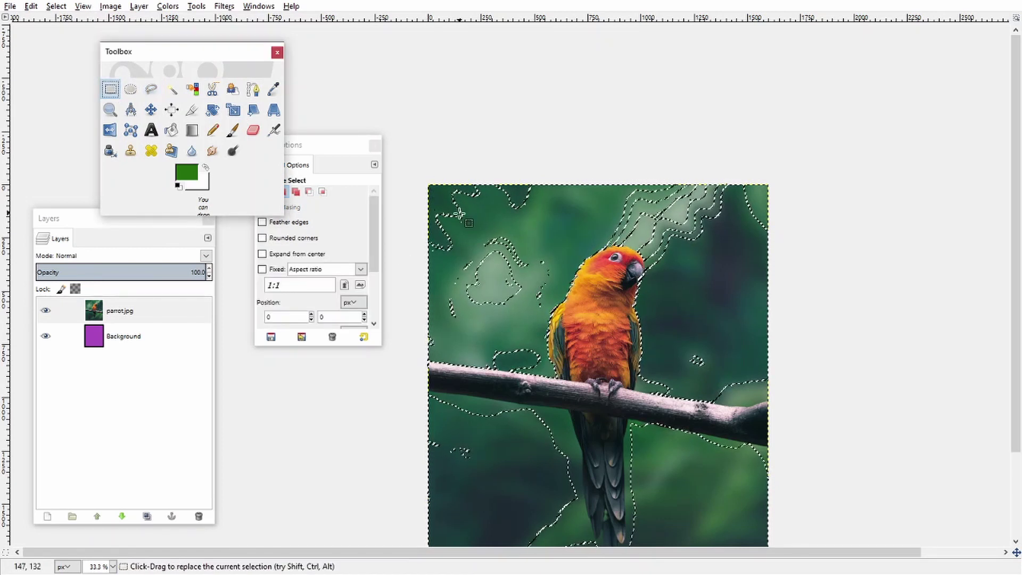
pyautogui.moveTo(418, 174); pyautogui.dragTo(538, 356)
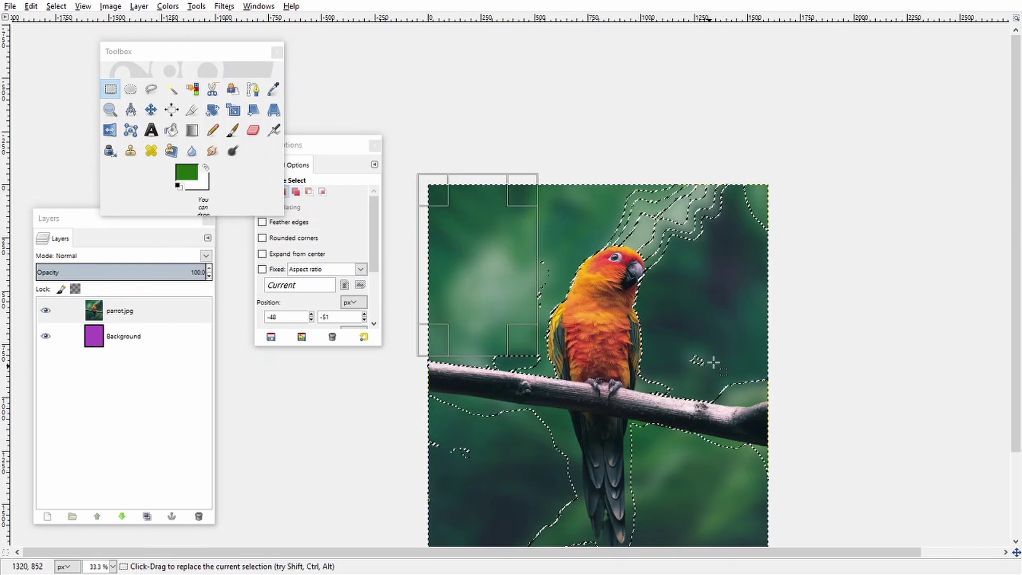
pyautogui.moveTo(565, 177); pyautogui.dragTo(632, 217)
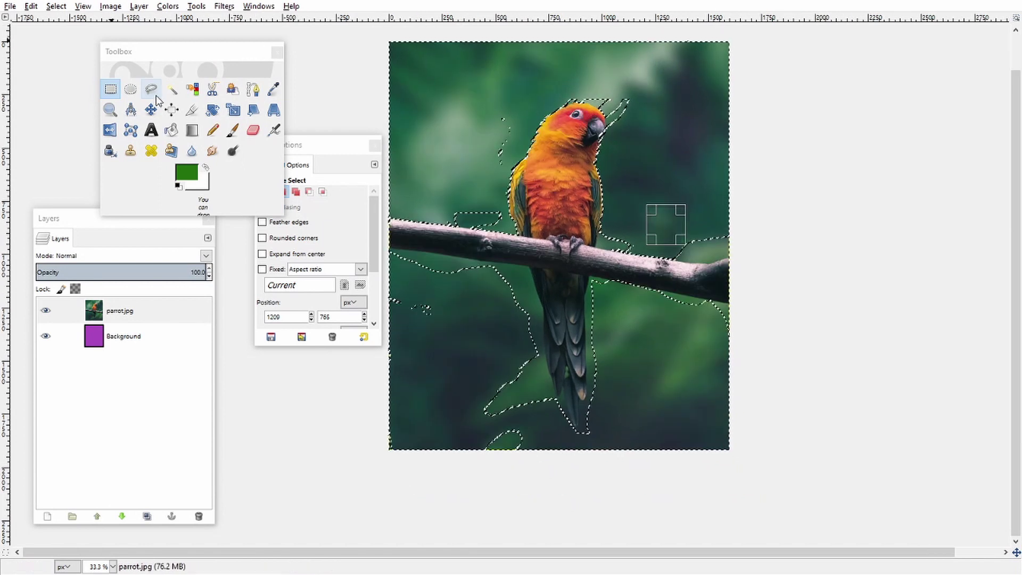
pyautogui.click(151, 90)
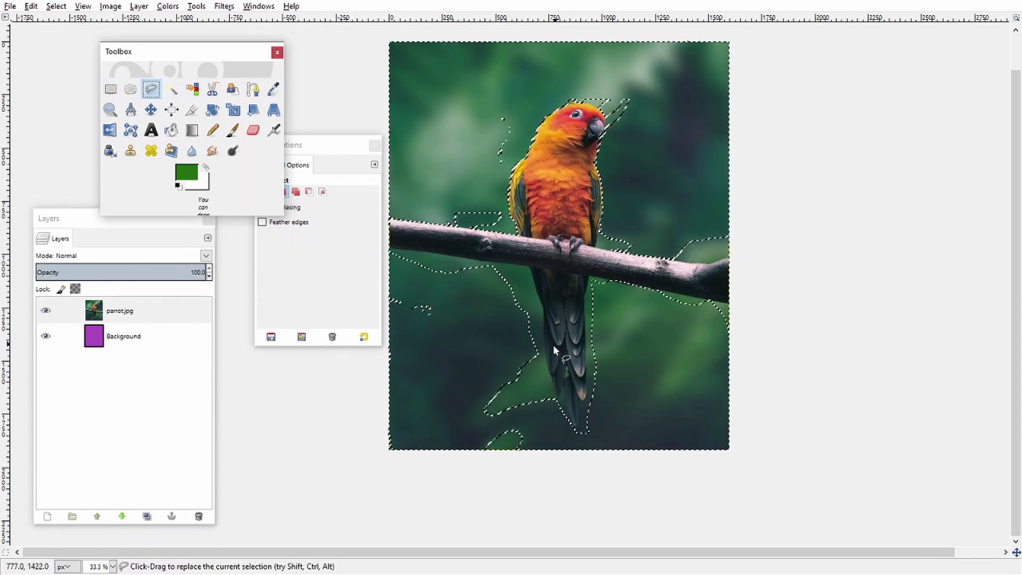
pyautogui.keyDown('shift'); pyautogui.click(525, 350); pyautogui.keyUp('shift')
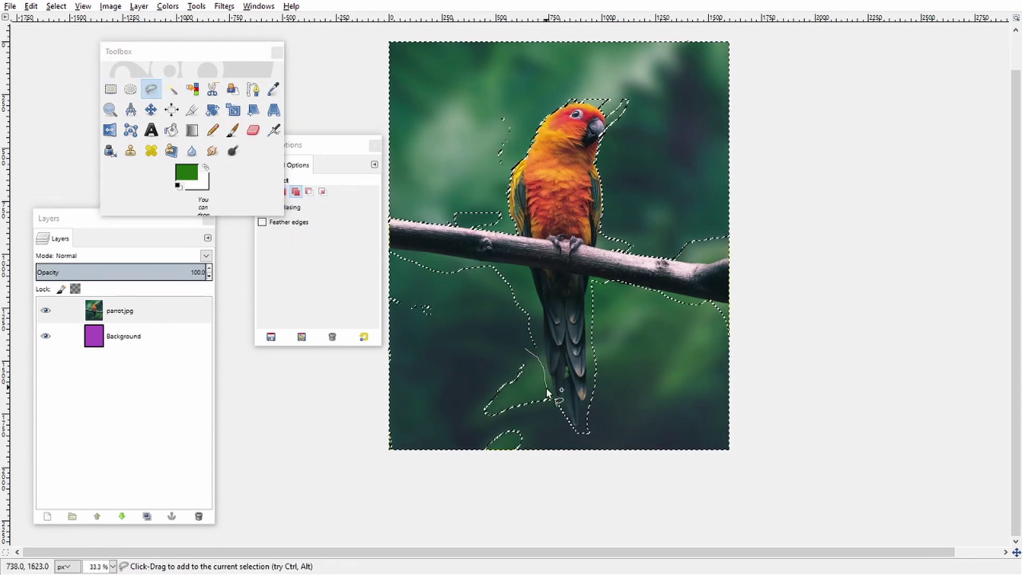
pyautogui.moveTo(551, 441)
pyautogui.mouseDown()
pyautogui.moveTo(528, 461)
pyautogui.moveTo(486, 456)
pyautogui.mouseUp()
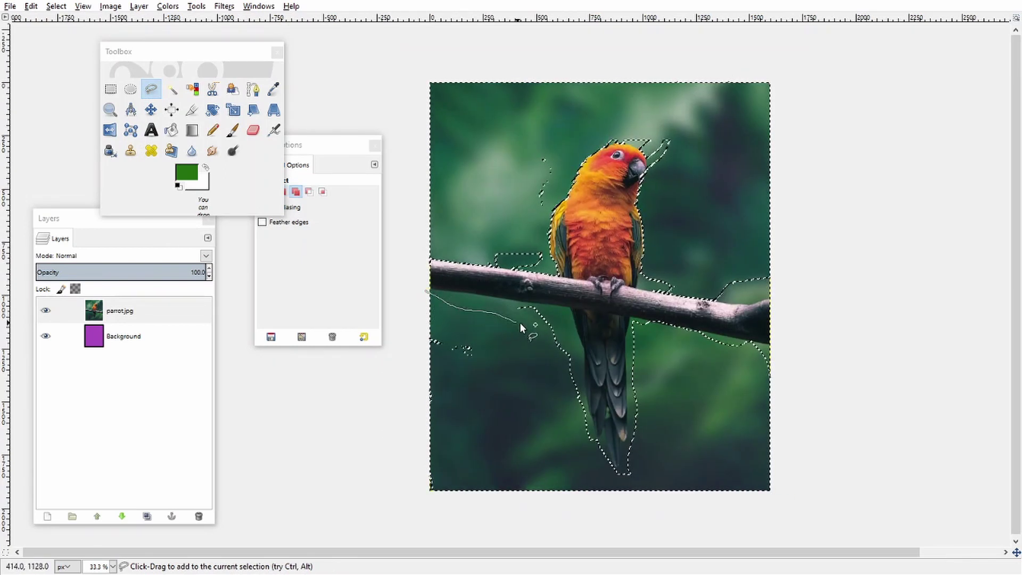
# Step: Add a polygon area below the branch's right end to the selection
pyautogui.scroll(1, 477, 296)
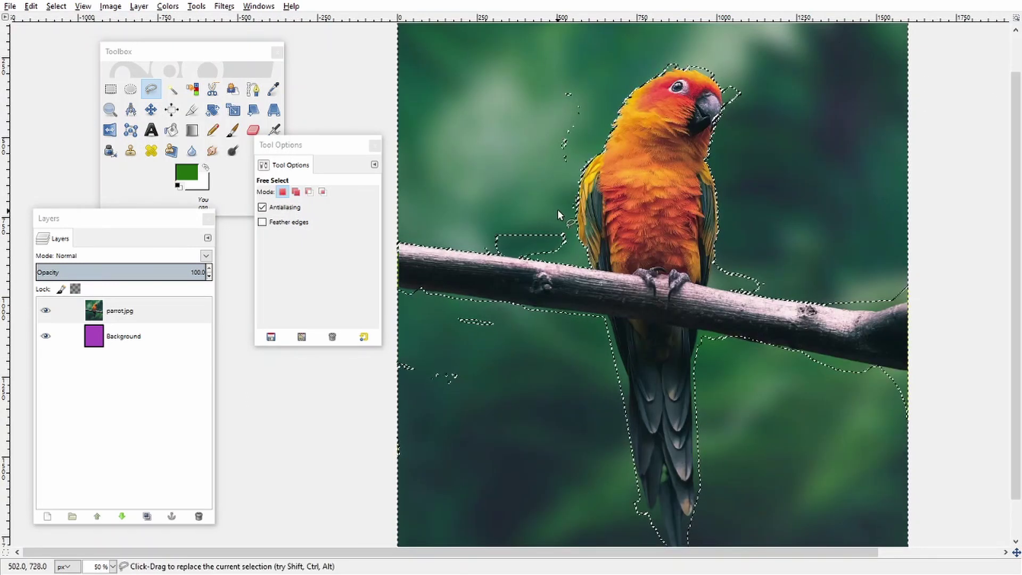
pyautogui.hscroll(1, 521, 178)
pyautogui.scroll(1, 828, 335)
pyautogui.moveTo(828, 334); pyautogui.dragTo(659, 238)
pyautogui.keyDown('shift'); pyautogui.click(640, 232); pyautogui.keyUp('shift')
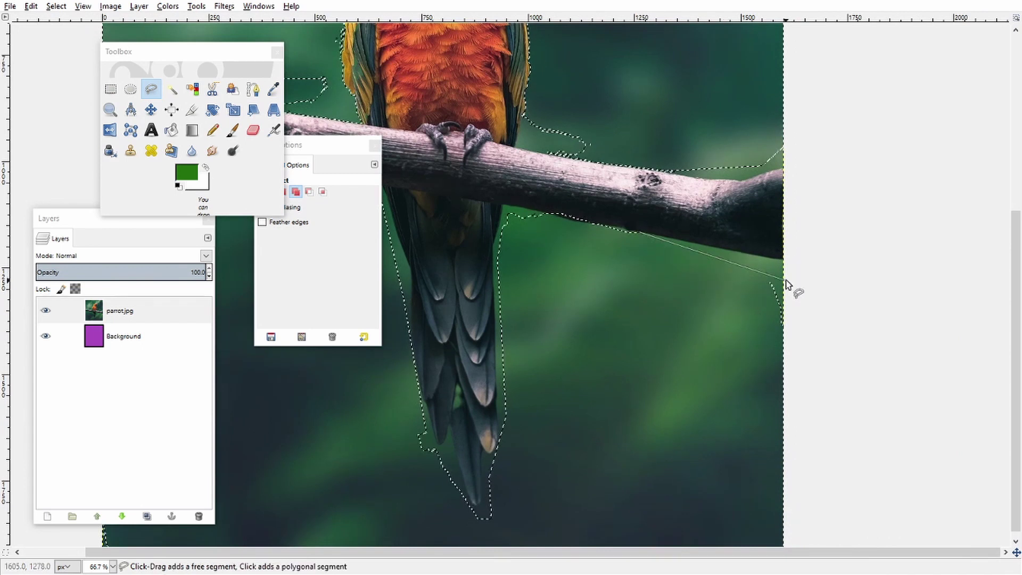
pyautogui.click(800, 270)
pyautogui.click(812, 347)
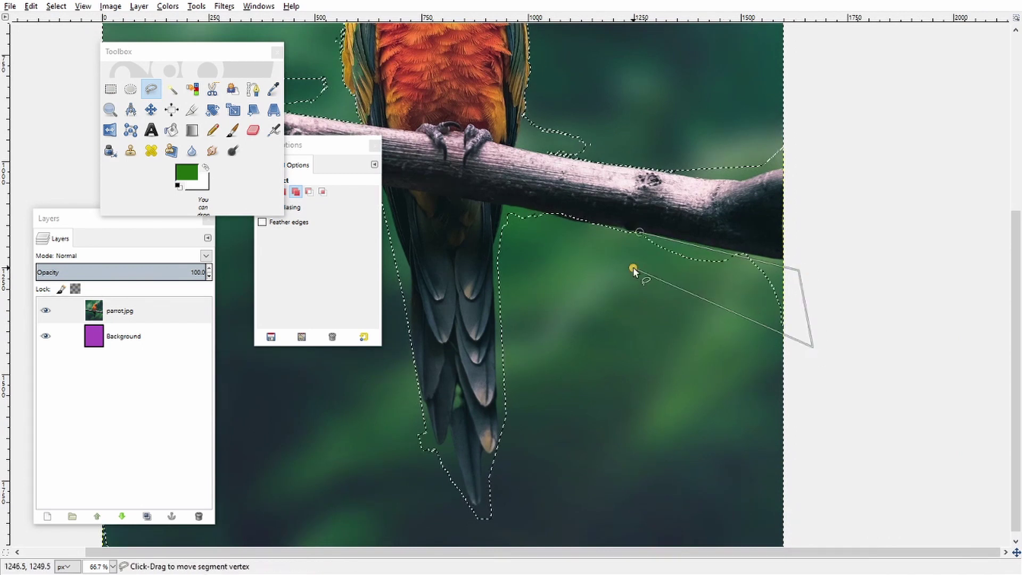
pyautogui.click(635, 232)
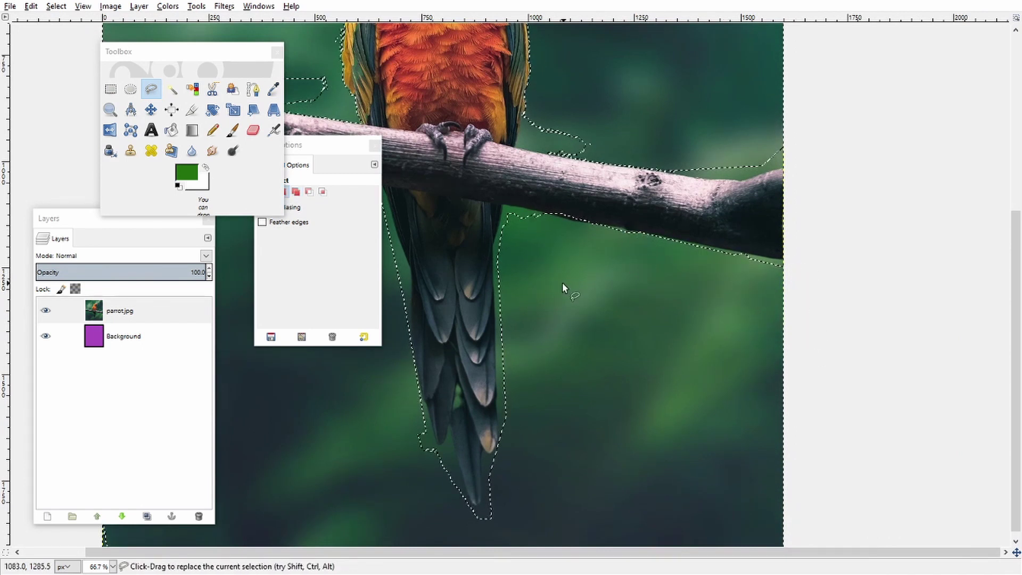
# Step: Add another polygon area under the branch further left and commit it
pyautogui.scroll(3, 559, 283)
pyautogui.hscroll(-5, 559, 282)
pyautogui.click(610, 263)
pyautogui.click(503, 203)
pyautogui.click(611, 263)
pyautogui.press('Return')
# Step: Lasso the leftover specks left of the tail into the selection and commit
pyautogui.scroll(-2, 488, 319)
pyautogui.moveTo(426, 274); pyautogui.dragTo(388, 328)
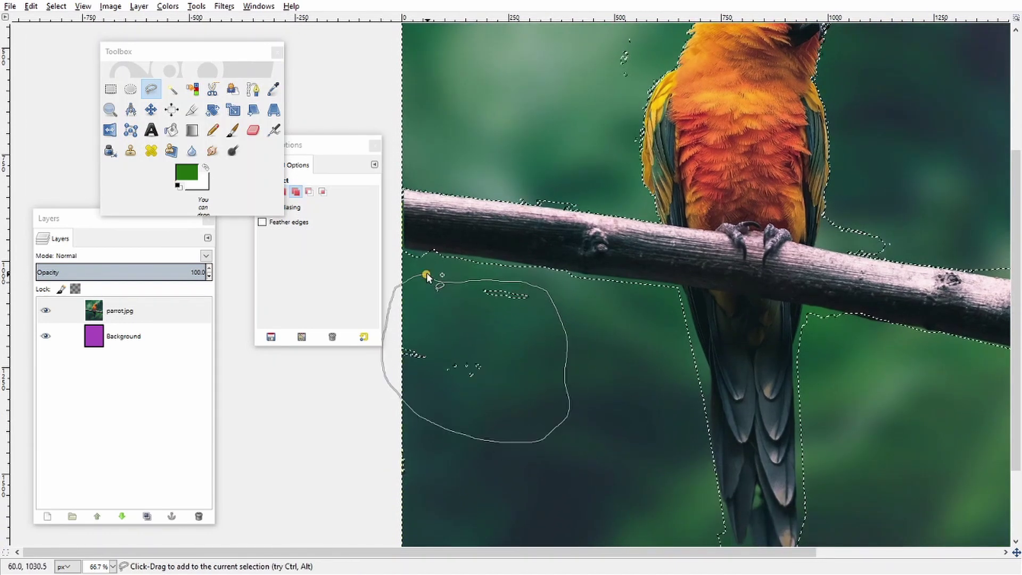
pyautogui.moveTo(427, 273); pyautogui.dragTo(427, 274)
pyautogui.press('Return')
pyautogui.scroll(-1, 473, 268)
pyautogui.hscroll(1, 723, 256)
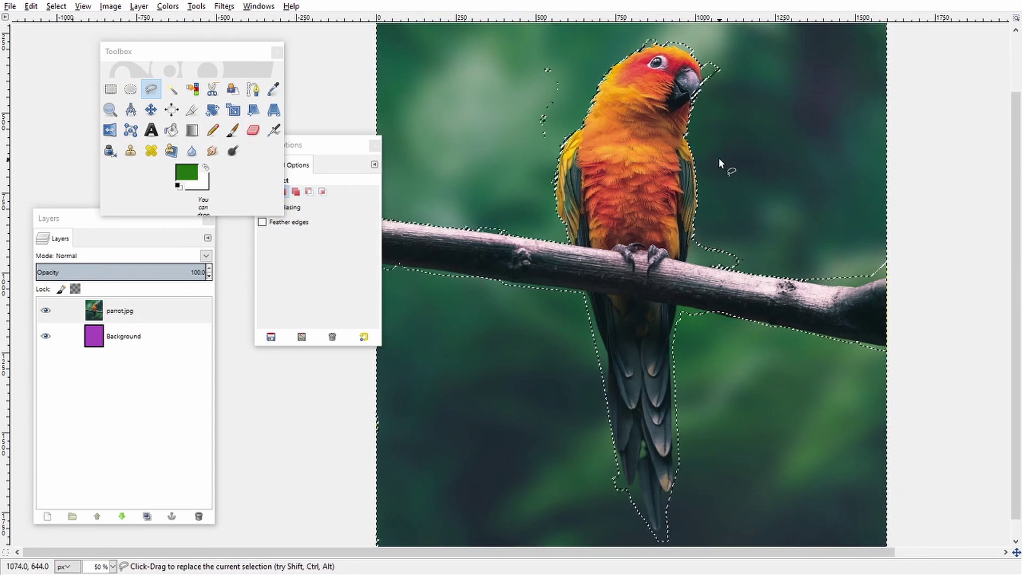
pyautogui.hscroll(1, 672, 176)
pyautogui.scroll(1, 672, 177)
pyautogui.scroll(-2, 750, 224)
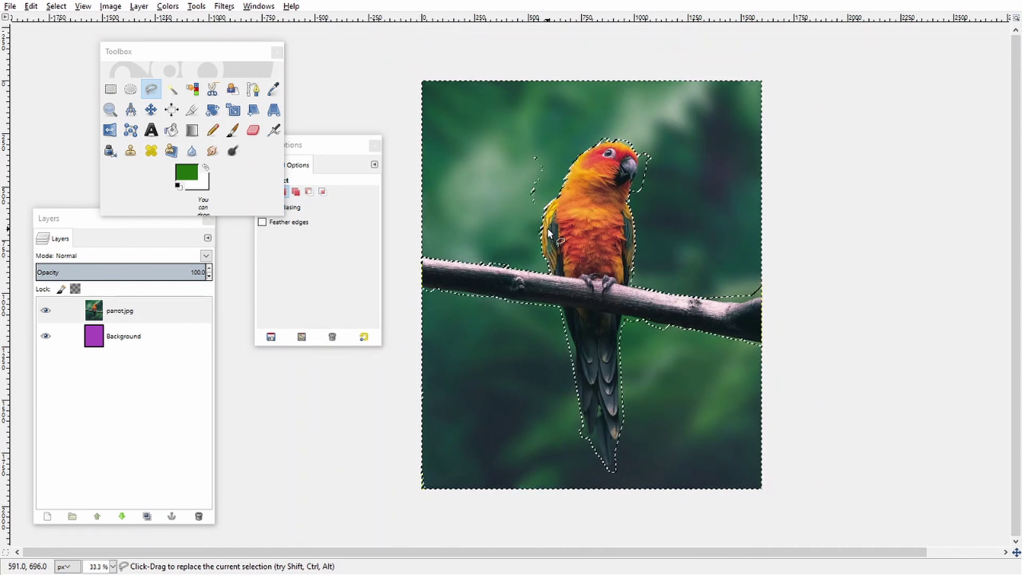
# Step: Delete the selected green background to reveal purple, then clear the selection
pyautogui.press('Delete')
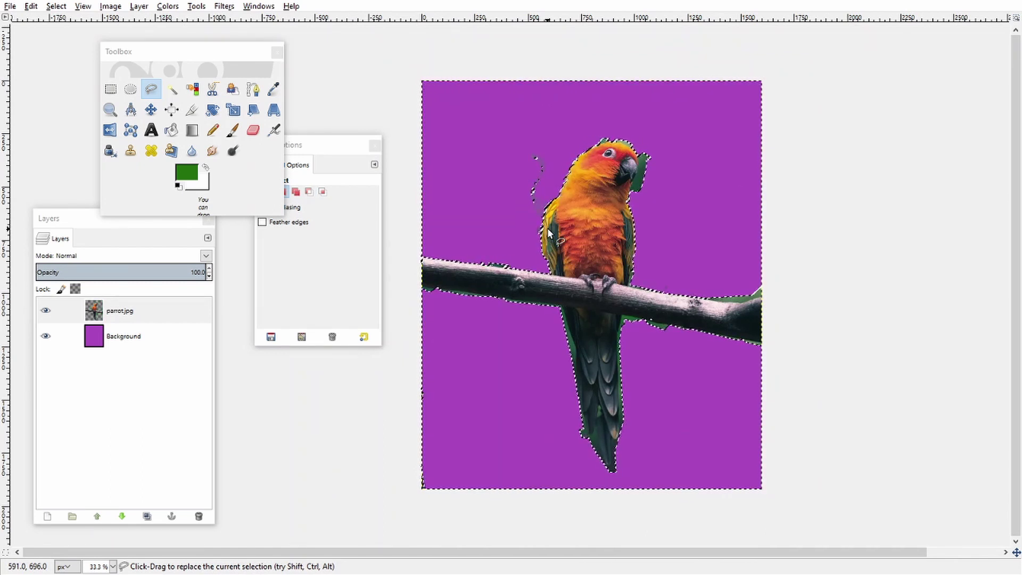
pyautogui.hotkey('shift', 'ctrl', 'a')
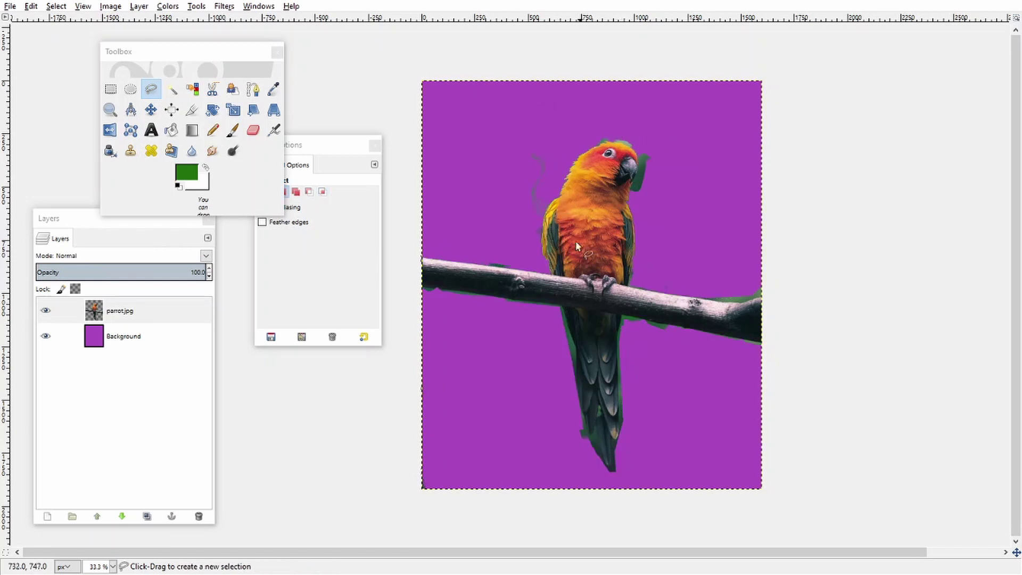
pyautogui.press('ctrl')
pyautogui.scroll(2, 427, 293)
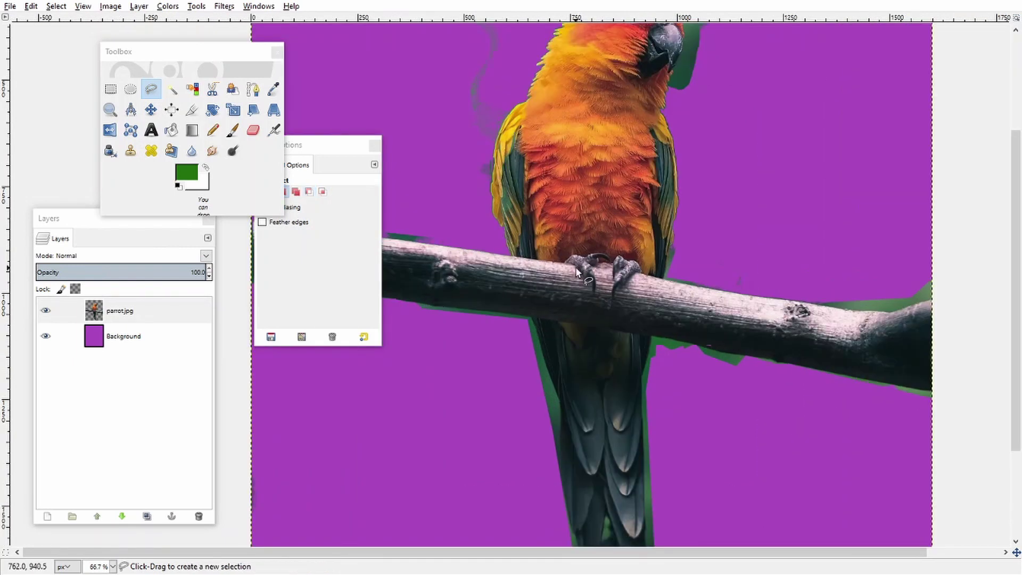
pyautogui.scroll(-5, 657, 336)
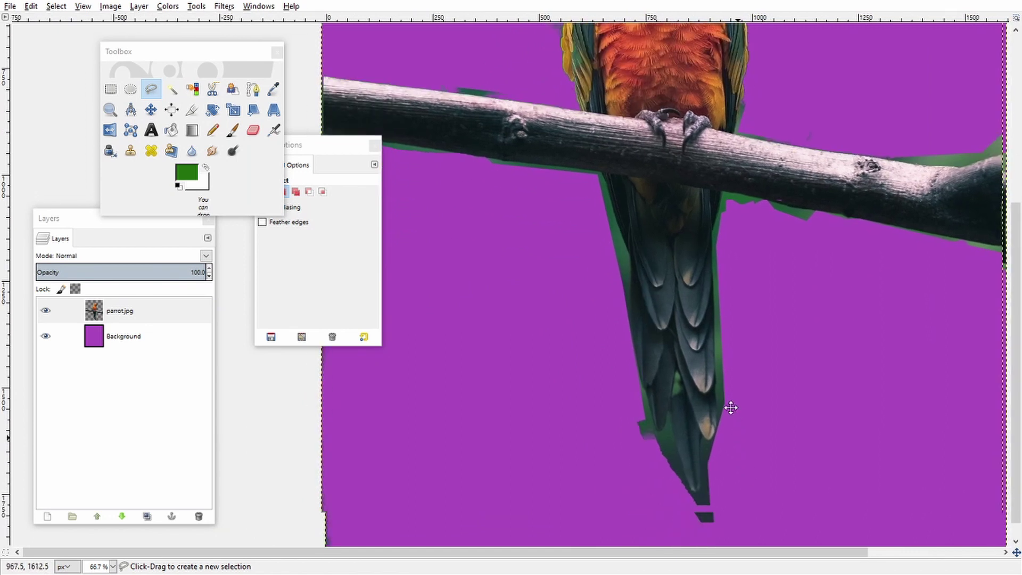
pyautogui.scroll(3, 698, 482)
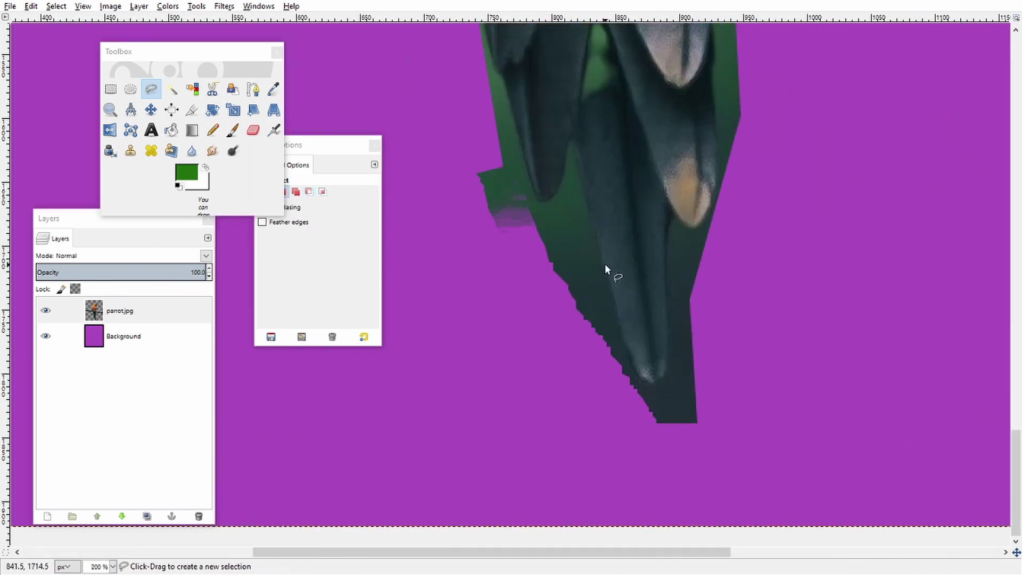
# Step: Work over the cut-out and inspect the rough green fringes along the parrot's edges
pyautogui.moveTo(605, 264); pyautogui.dragTo(691, 508)
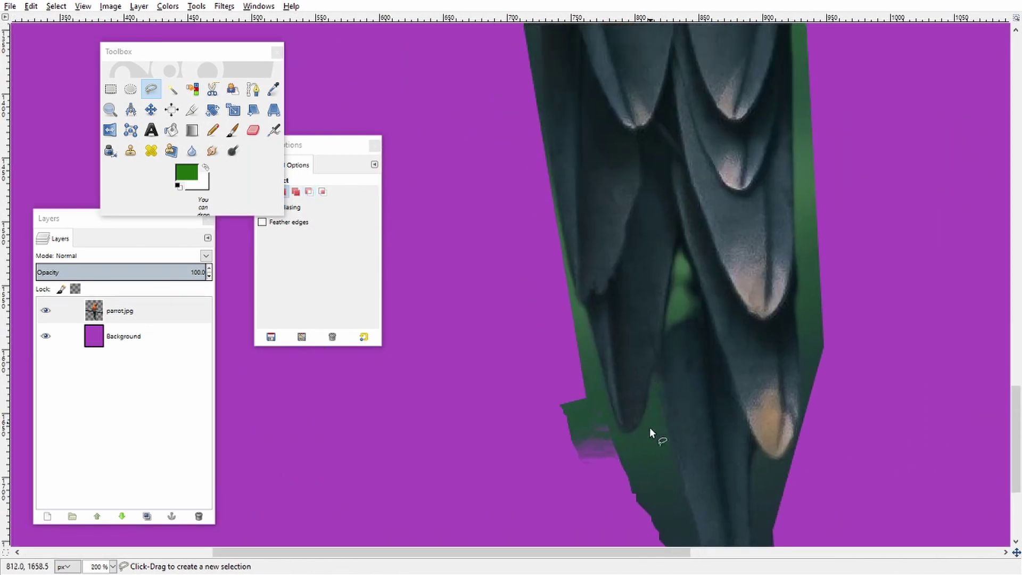
pyautogui.scroll(-4, 597, 374)
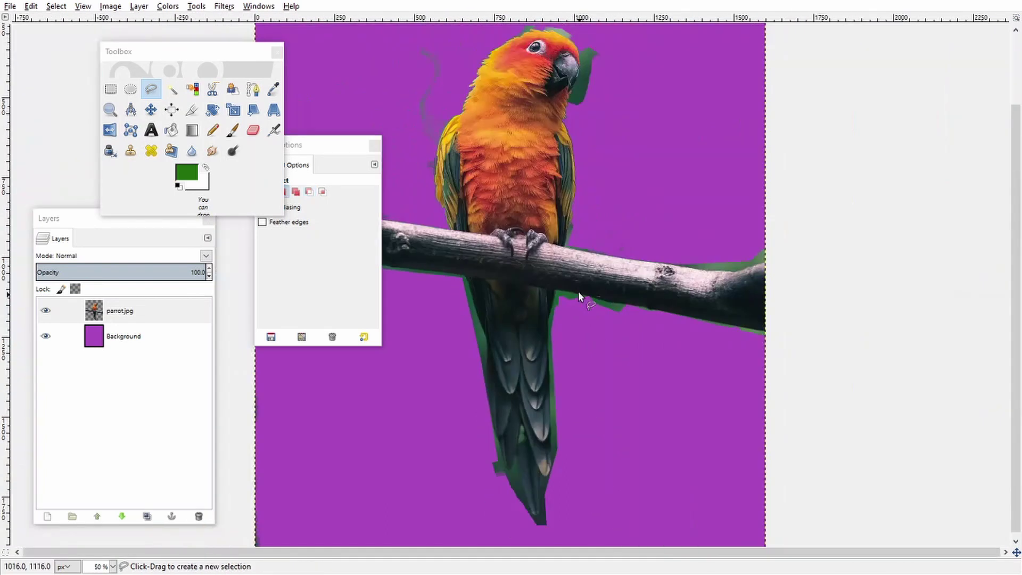
pyautogui.moveTo(578, 292); pyautogui.dragTo(647, 331)
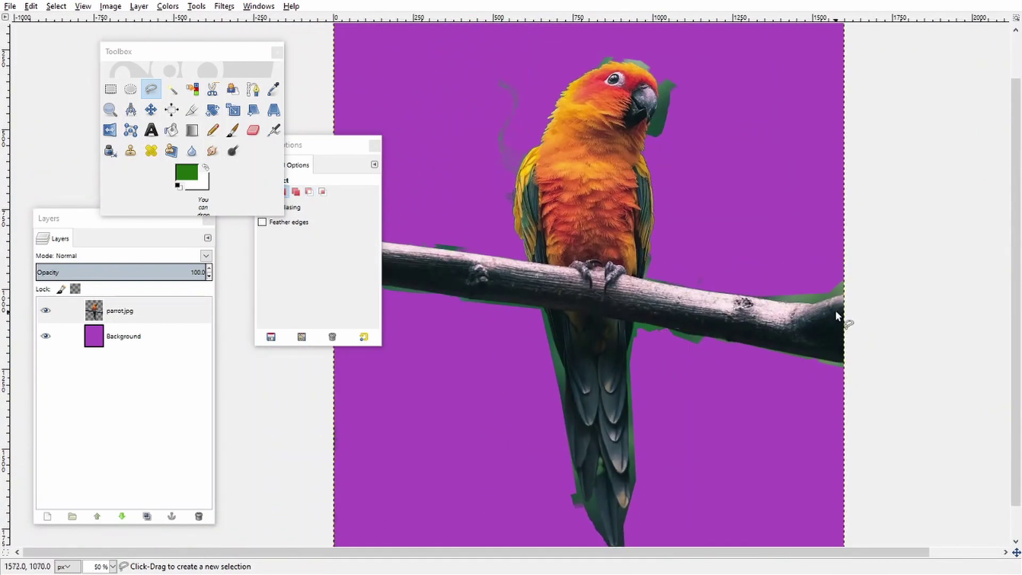
pyautogui.scroll(2, 830, 308)
pyautogui.scroll(-1, 798, 326)
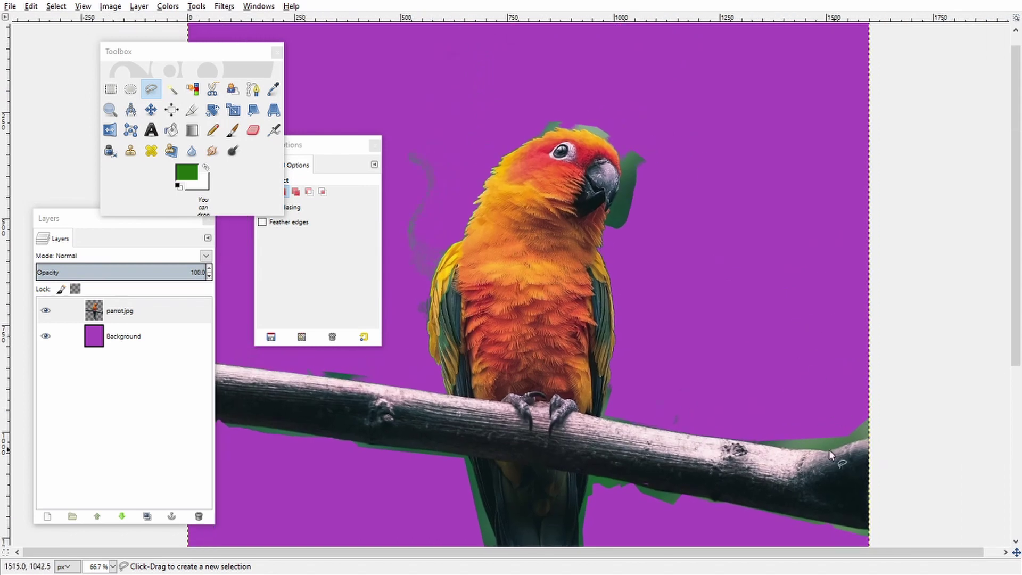
pyautogui.moveTo(494, 267); pyautogui.dragTo(568, 238)
pyautogui.moveTo(548, 129); pyautogui.dragTo(547, 165)
pyautogui.moveTo(547, 208); pyautogui.dragTo(625, 261)
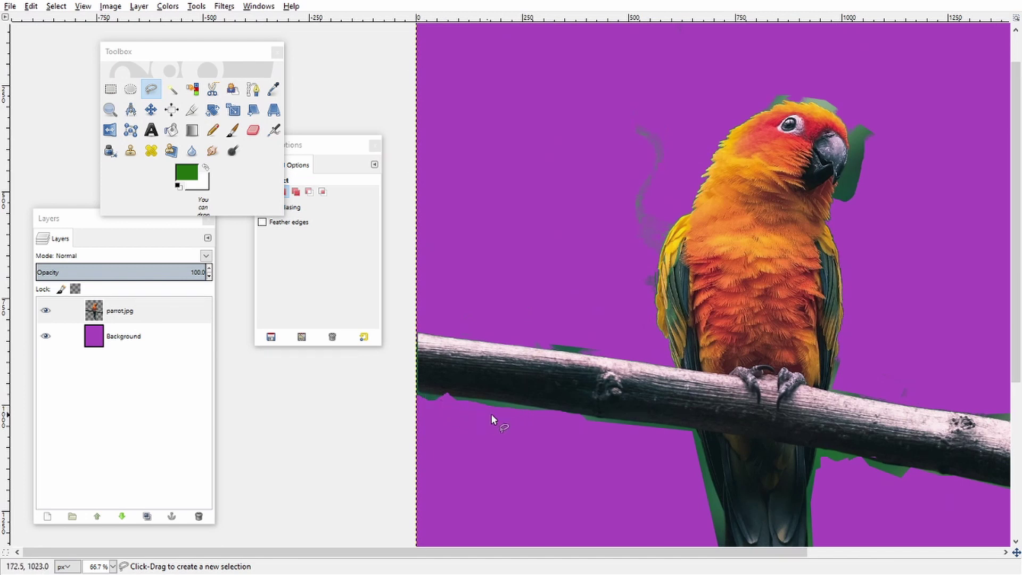
pyautogui.moveTo(621, 445); pyautogui.dragTo(538, 404)
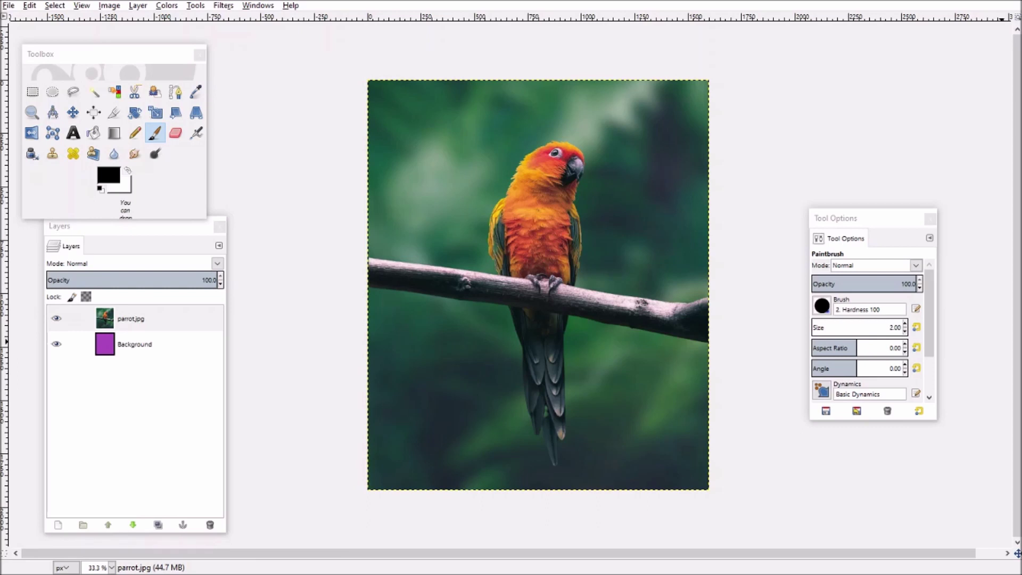
# Step: Create a new Transparency-filled layer named 'Layer' on top of parrot.jpg
pyautogui.rightClick(149, 328)
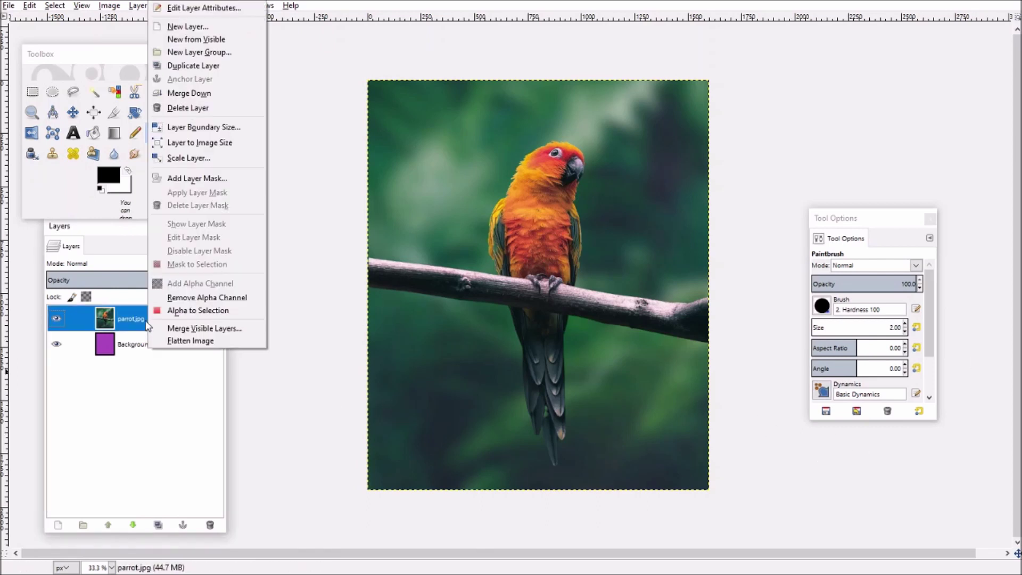
pyautogui.click(189, 27)
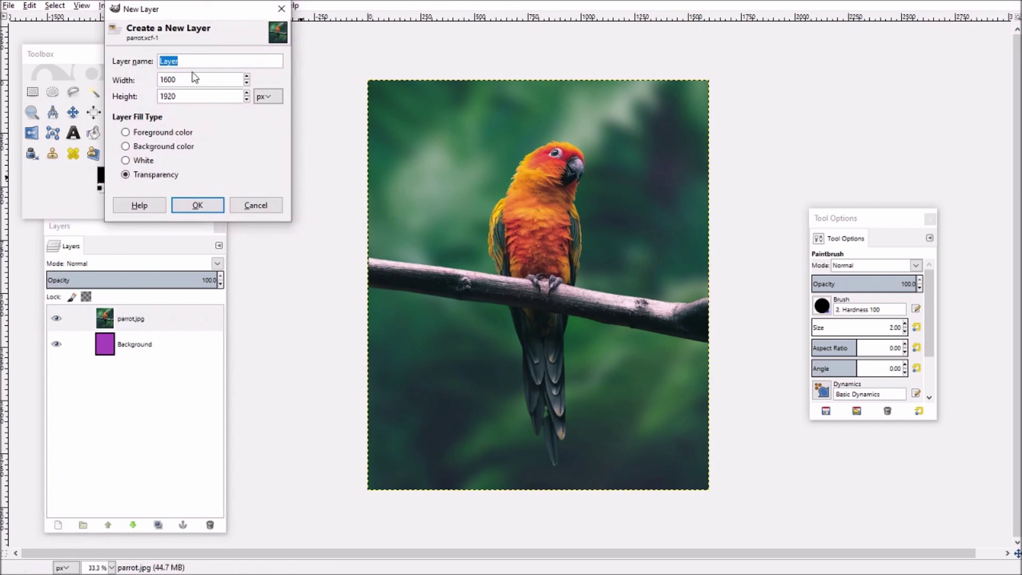
pyautogui.click(210, 212)
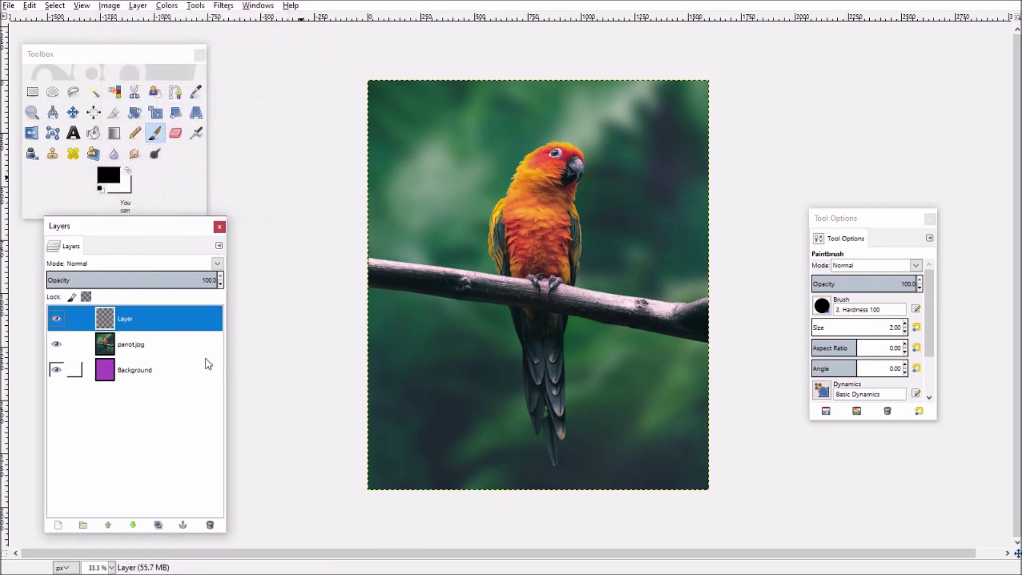
pyautogui.click(155, 136)
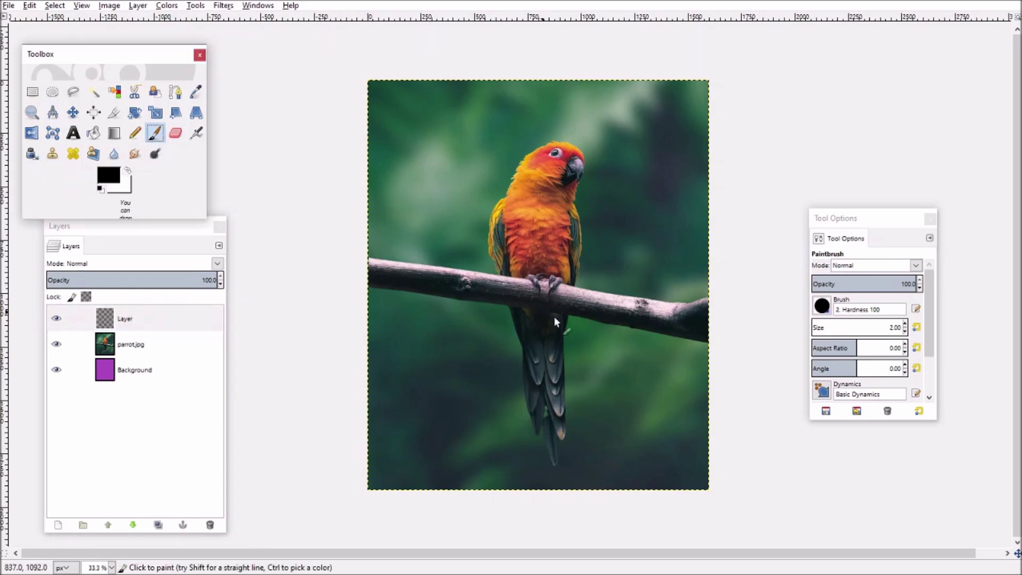
# Step: Zoom in and paint a black line along the branch's lower edge, erasing stray strokes
pyautogui.scroll(2, 567, 319)
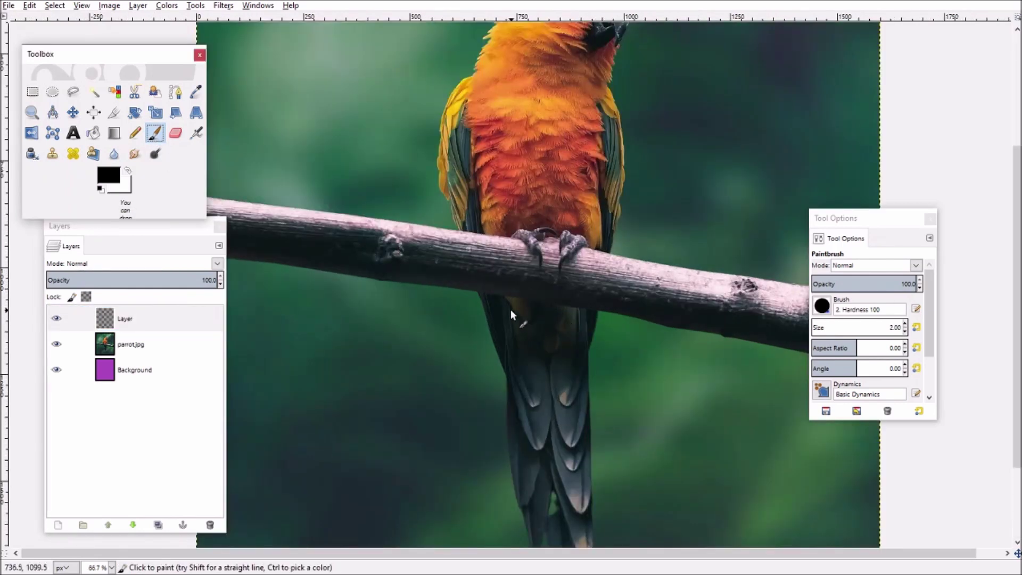
pyautogui.scroll(1, 641, 325)
pyautogui.scroll(2, 659, 323)
pyautogui.scroll(1, 618, 301)
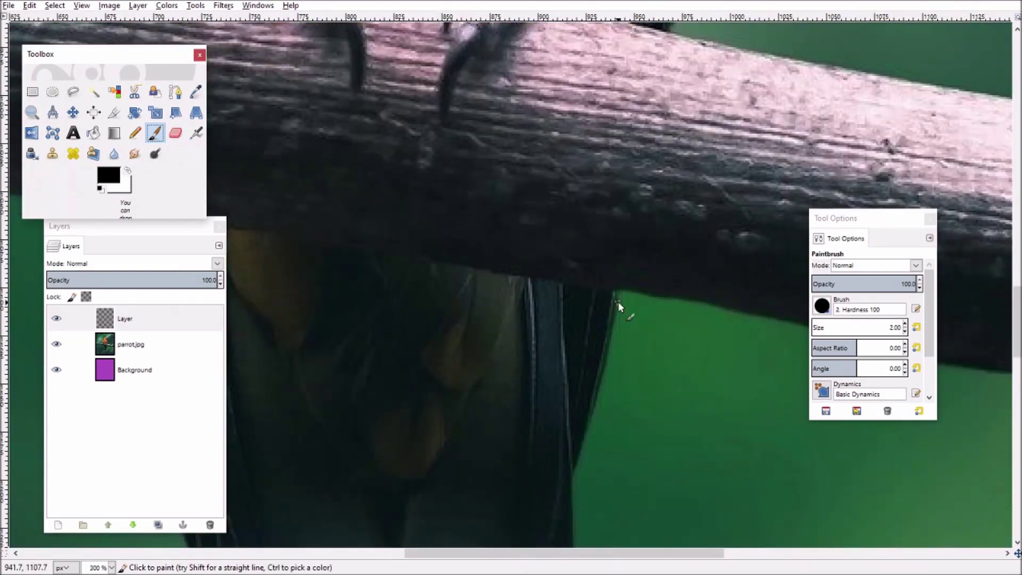
pyautogui.moveTo(618, 301); pyautogui.dragTo(614, 322)
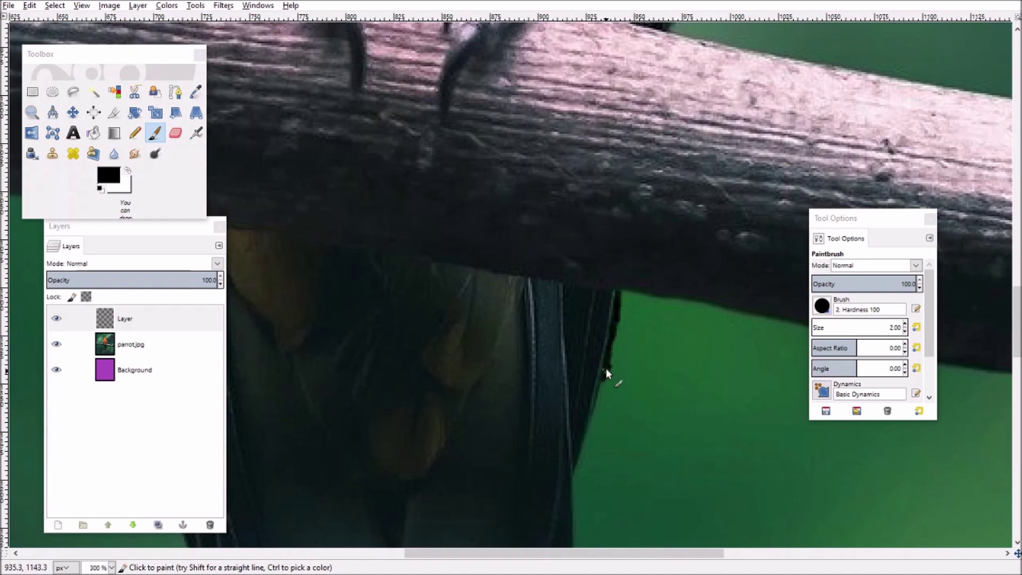
pyautogui.scroll(-10, 600, 393)
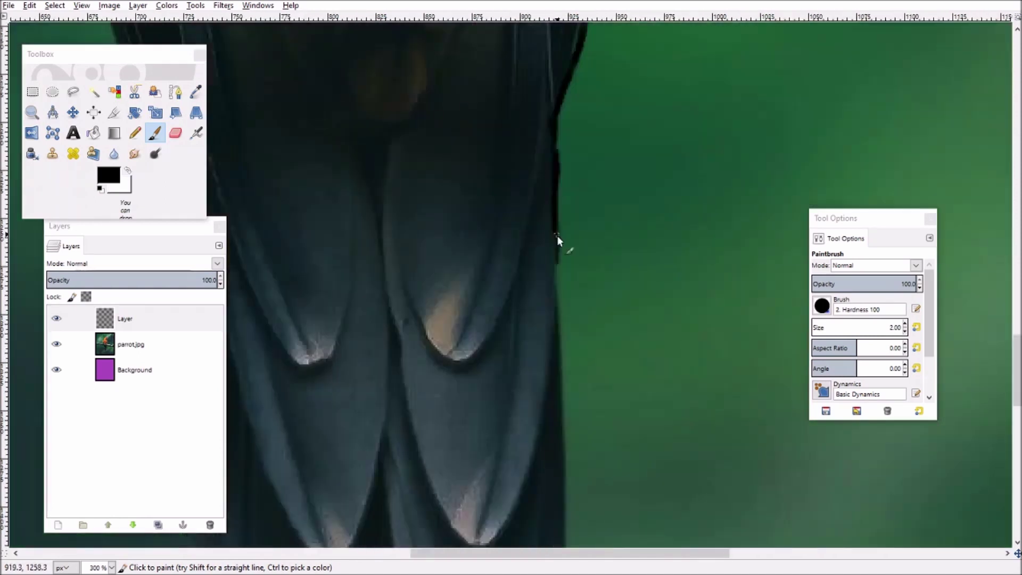
pyautogui.moveTo(566, 320); pyautogui.dragTo(494, 463)
pyautogui.scroll(6, 494, 463)
pyautogui.hscroll(-4, 350, 253)
pyautogui.hotkey('shift', 'e')
pyautogui.scroll(8, 442, 426)
pyautogui.press('p')
pyautogui.hscroll(-2, 475, 365)
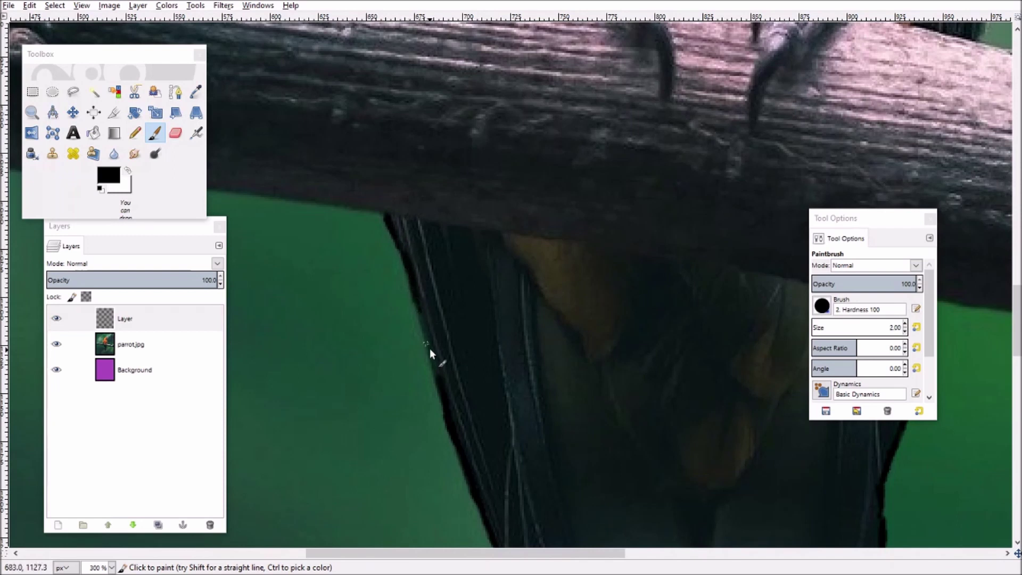
pyautogui.scroll(4, 479, 352)
pyautogui.hscroll(-10, 554, 377)
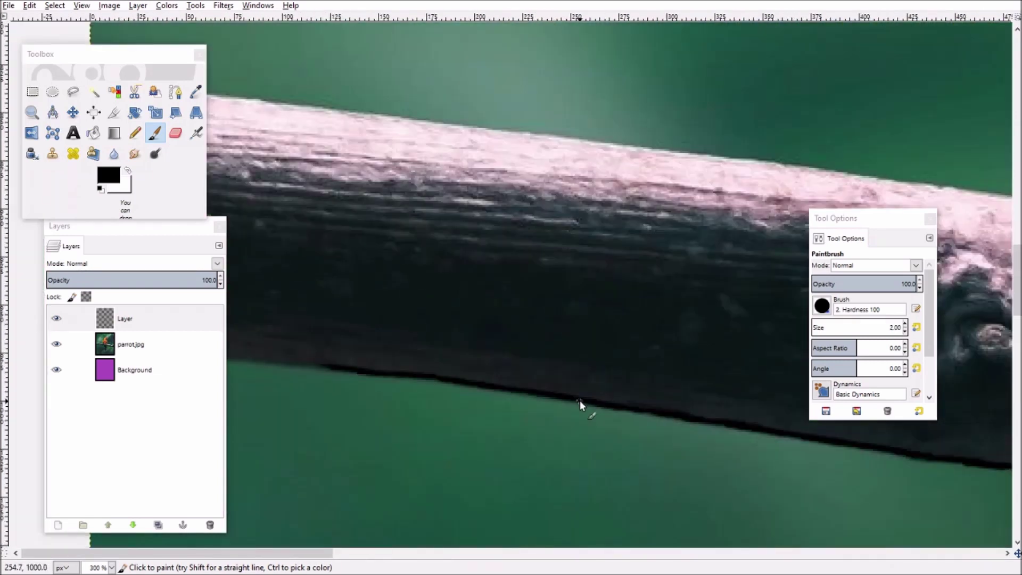
pyautogui.scroll(-5, 587, 265)
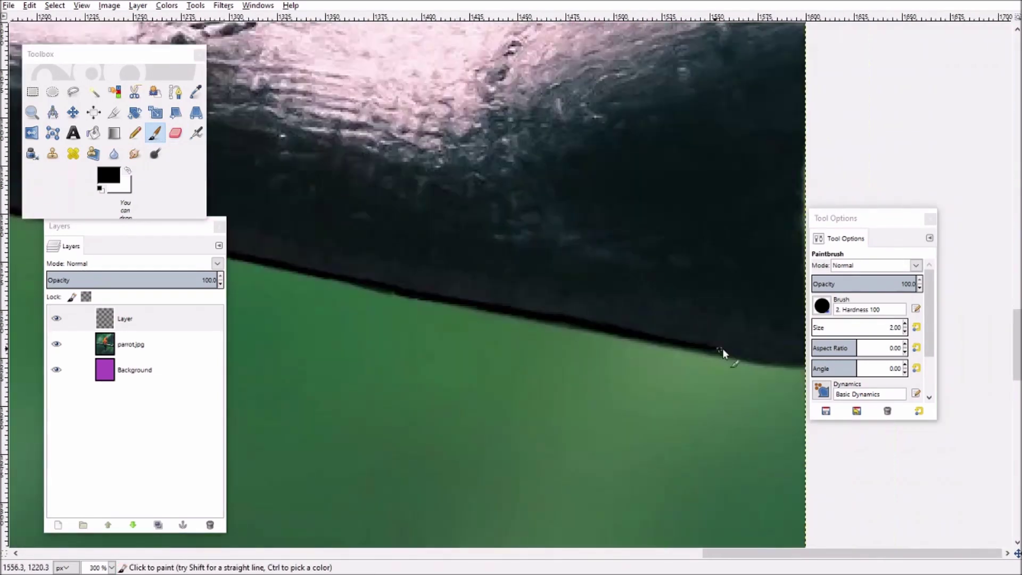
pyautogui.scroll(-4, 585, 271)
# Step: Continue the black outline along the parrot's edges, then zoom out to the whole image
pyautogui.hotkey('shift', 'e')
pyautogui.scroll(4, 596, 261)
pyautogui.press('p')
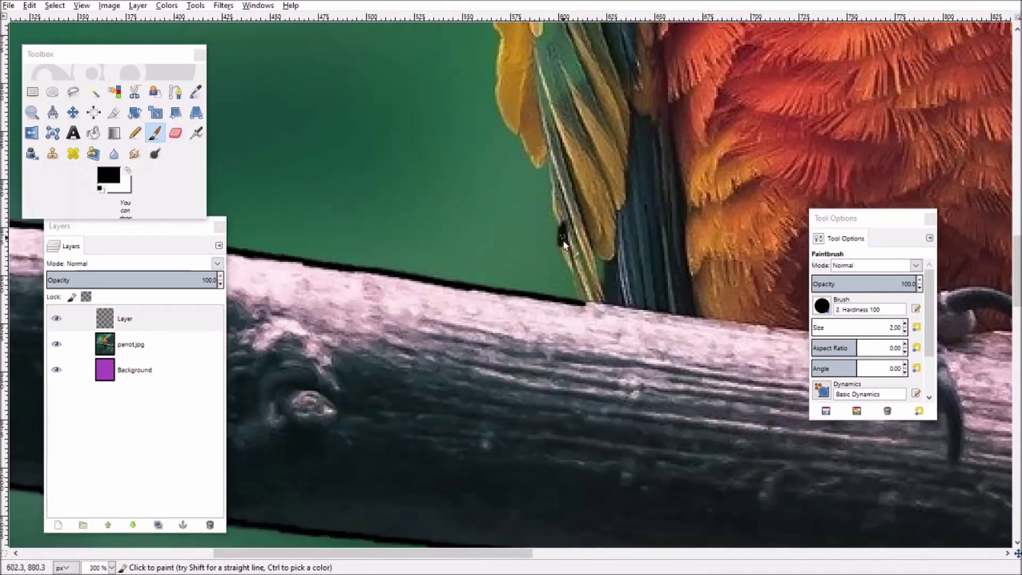
pyautogui.scroll(15, 576, 274)
pyautogui.hscroll(5, 506, 398)
pyautogui.moveTo(568, 410); pyautogui.dragTo(595, 319)
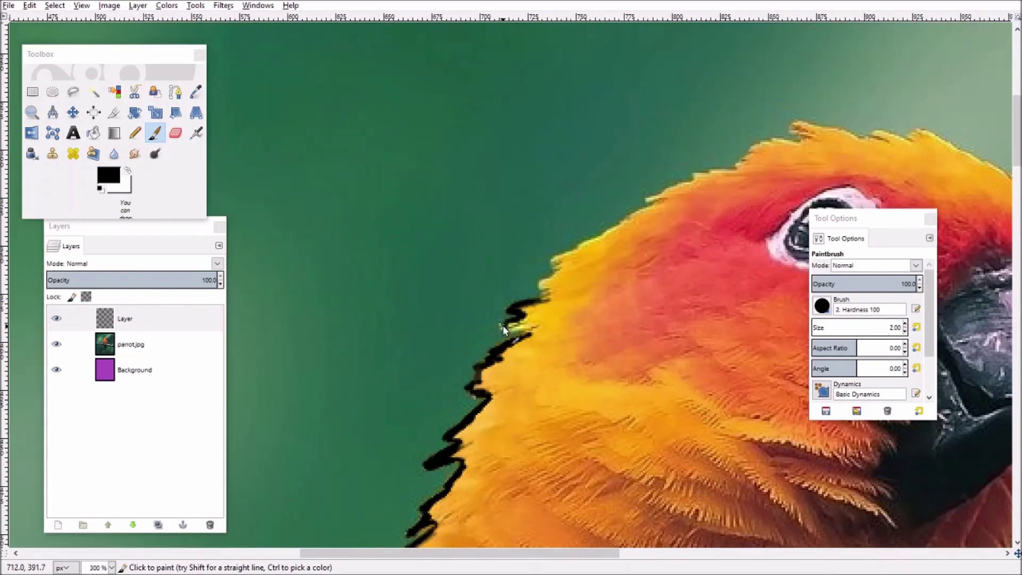
pyautogui.moveTo(531, 334); pyautogui.dragTo(792, 248)
pyautogui.hscroll(5, 532, 266)
pyautogui.scroll(-5, 533, 267)
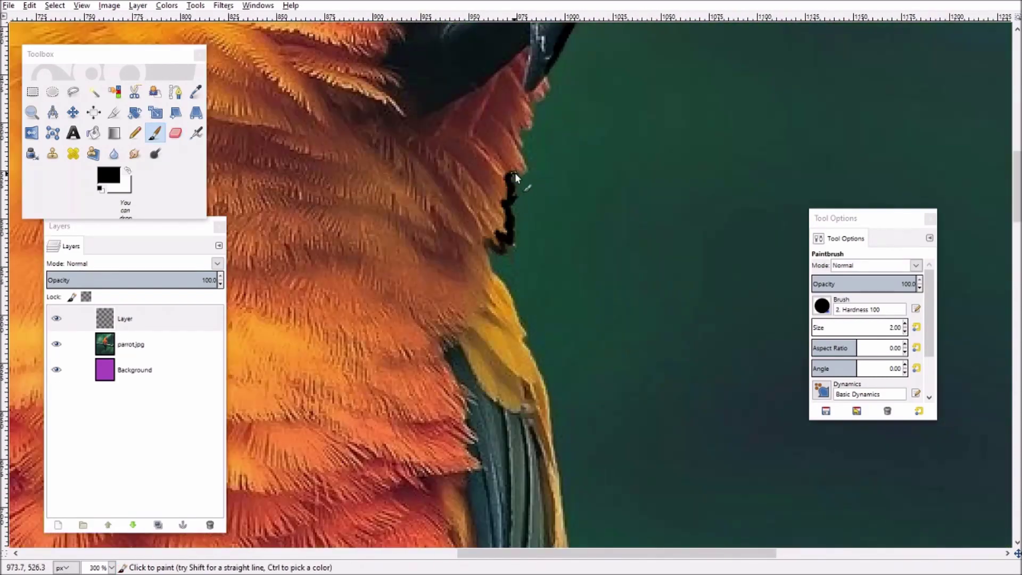
pyautogui.scroll(-15, 526, 169)
pyautogui.press('-')
pyautogui.press('-')
pyautogui.press('-')
pyautogui.press('-')
pyautogui.press('-')
pyautogui.press('-')
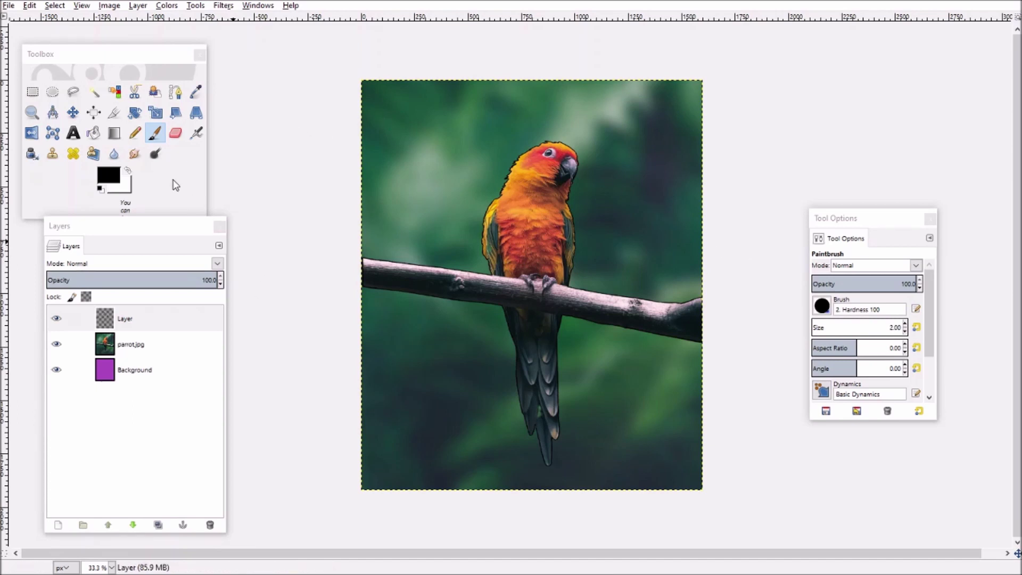
# Step: Fuzzy-select the green background outside the black outline
pyautogui.click(93, 92)
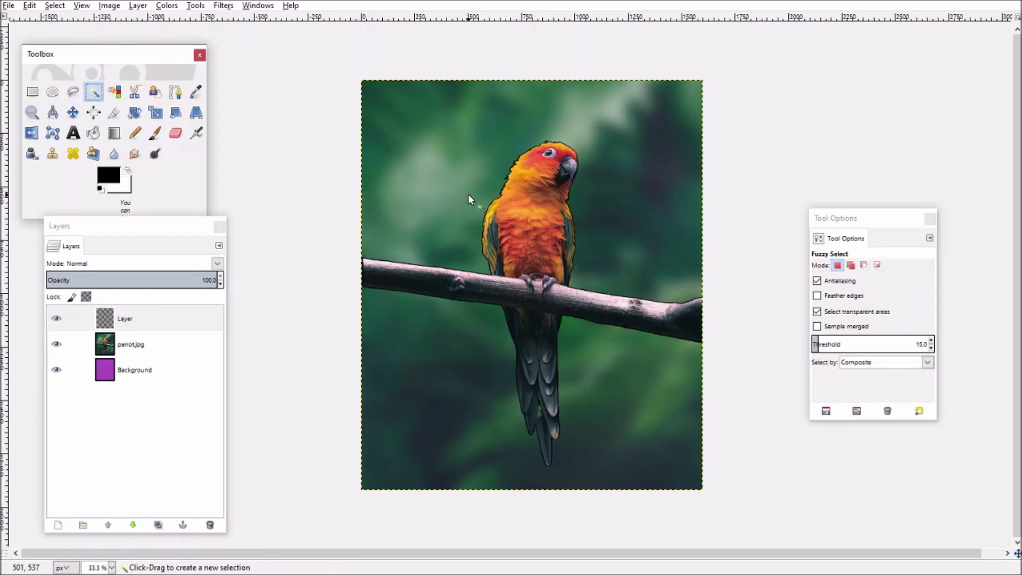
pyautogui.click(452, 163)
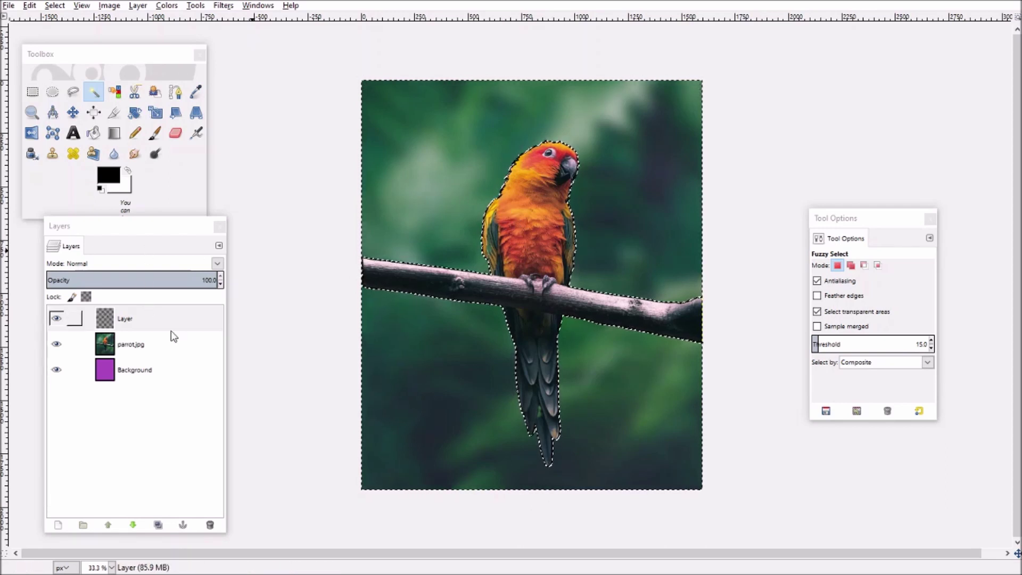
# Step: Delete the selected green area from parrot.jpg, deselect, and hide the black-outline Layer
pyautogui.click(169, 346)
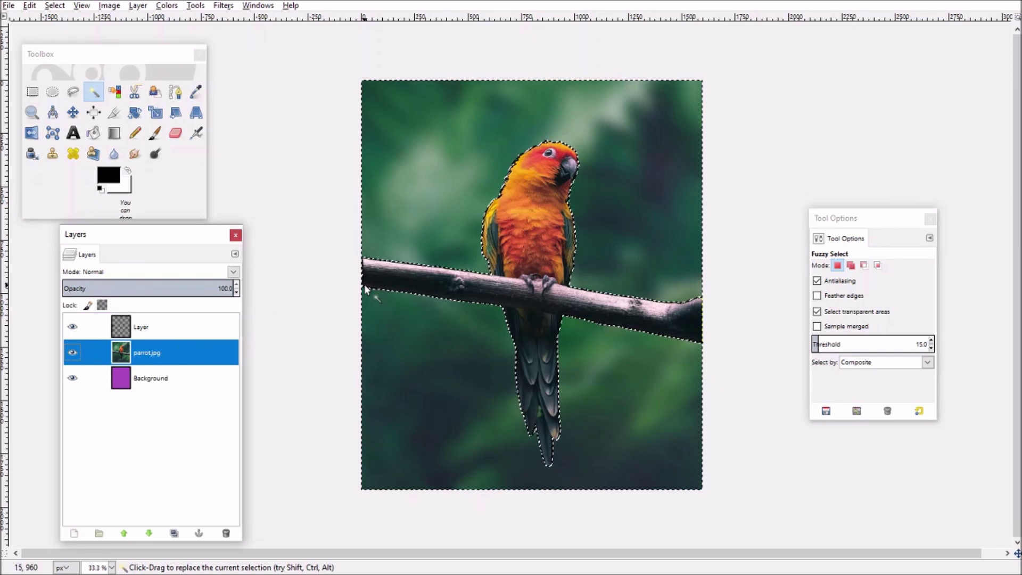
pyautogui.press('Delete')
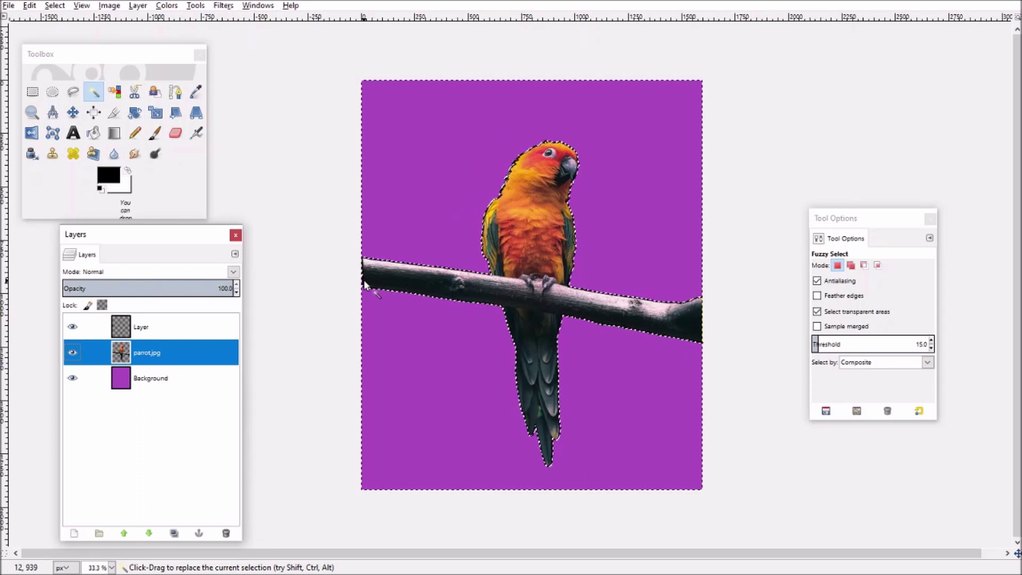
pyautogui.hotkey('ctrl', 'shift', 'a')
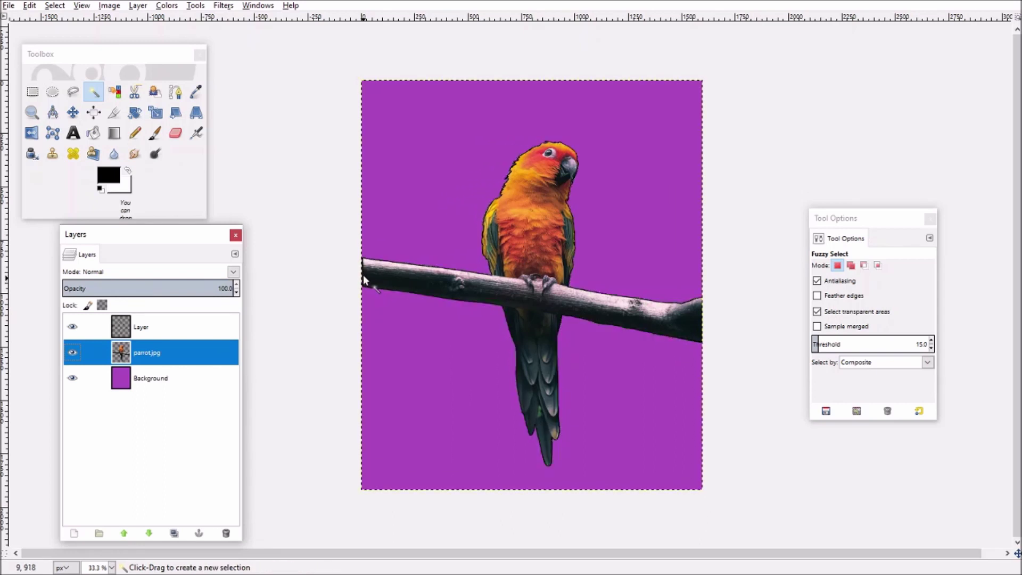
pyautogui.click(73, 327)
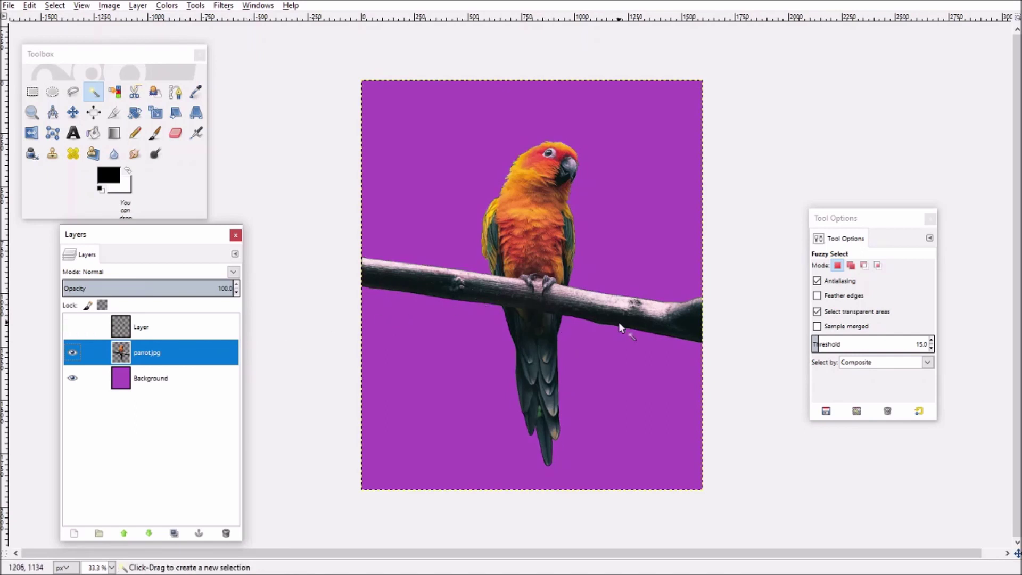